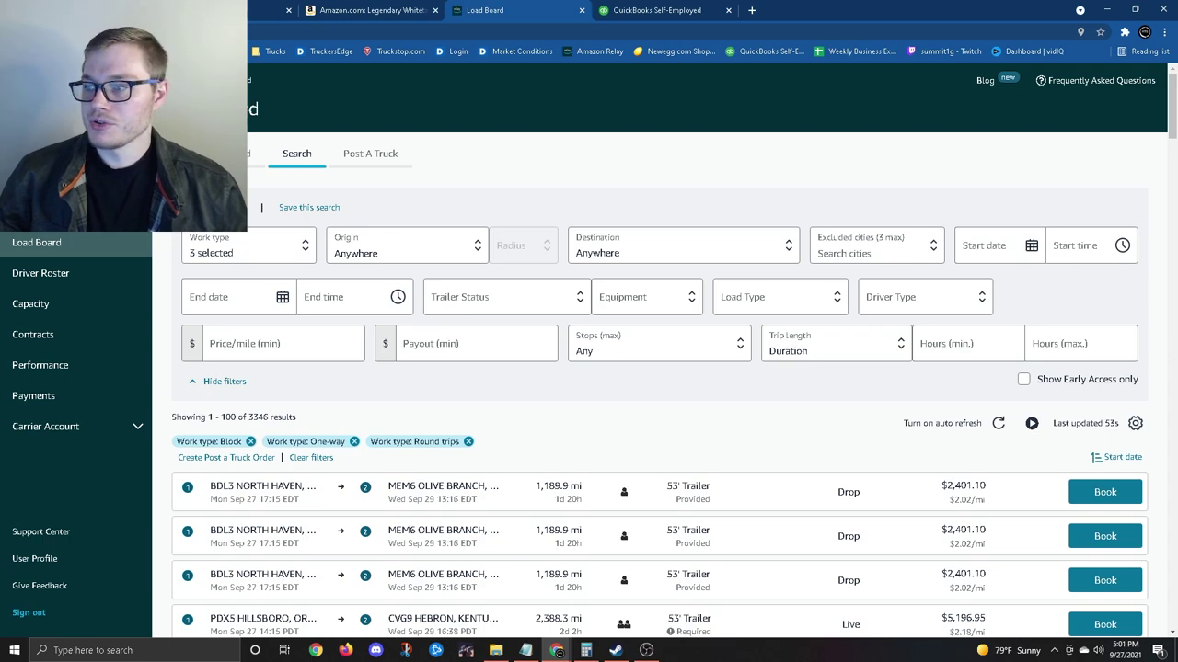
Step: Keep only One-way loads by excluding Block and Round trips from the work types
{"action": "left_click", "coordinate": [266, 246]}
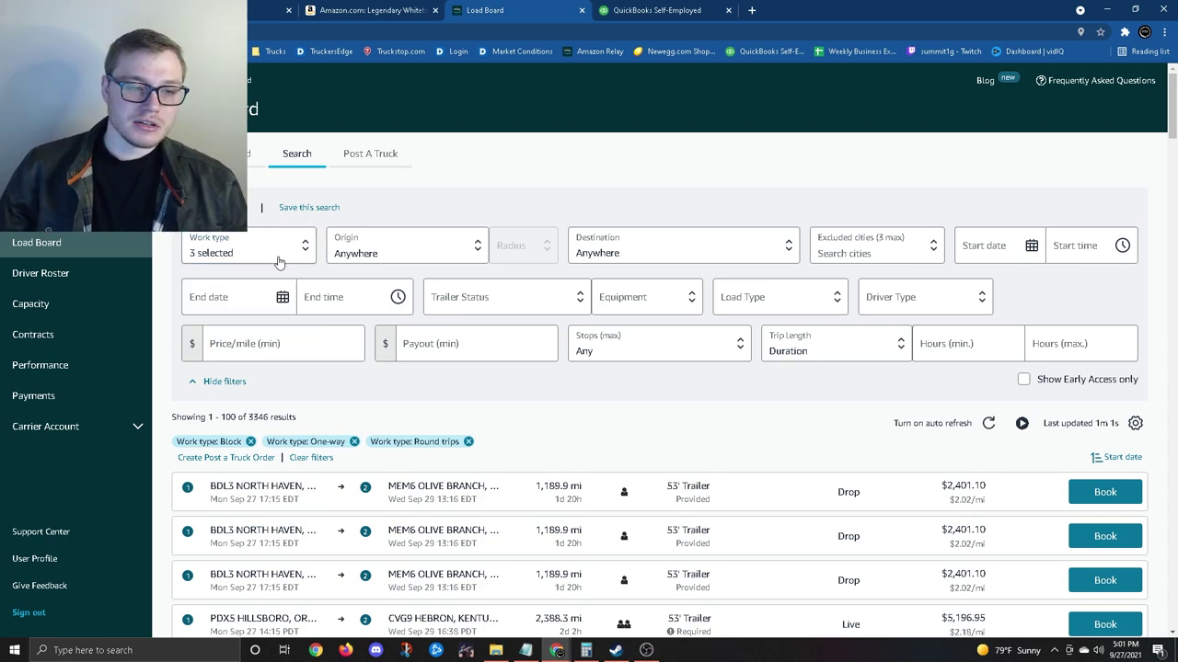
{"action": "left_click", "coordinate": [276, 254]}
{"action": "left_click", "coordinate": [241, 248]}
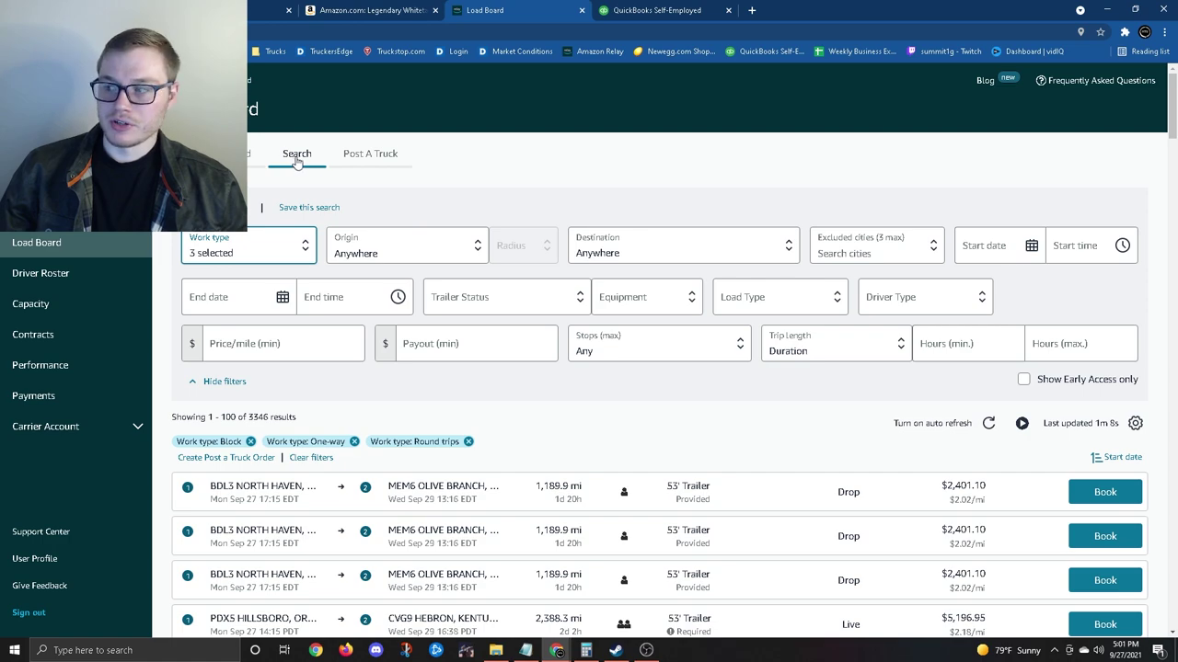
{"action": "left_click", "coordinate": [263, 252]}
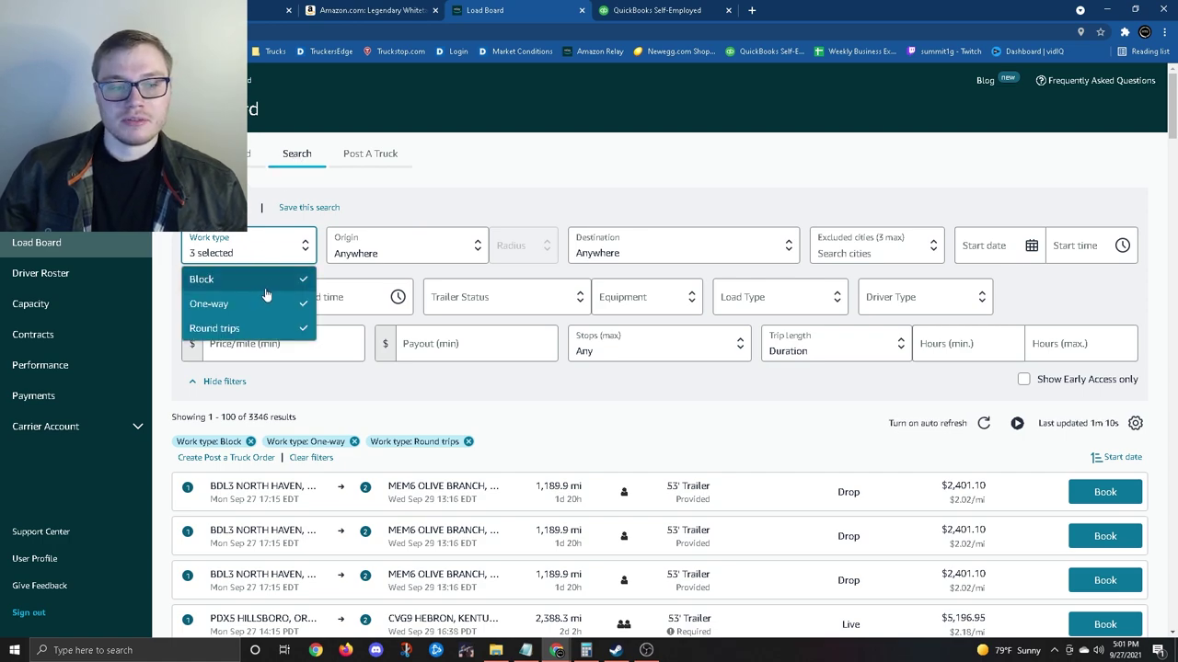
{"action": "left_click", "coordinate": [264, 289]}
{"action": "left_click", "coordinate": [276, 331]}
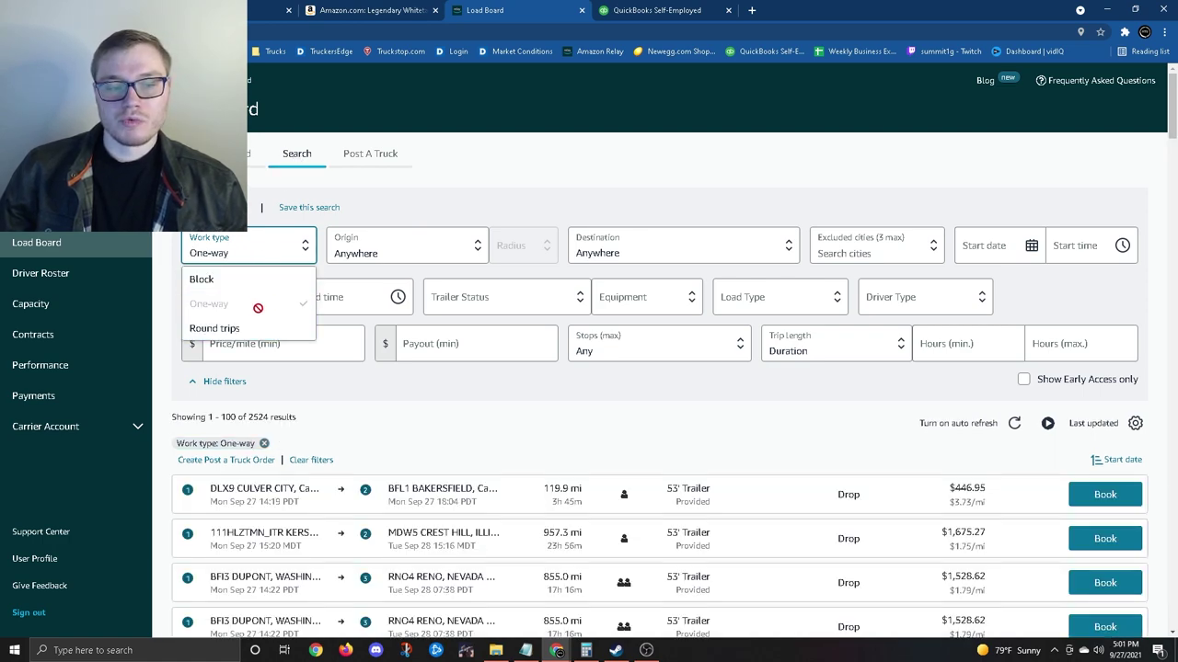
{"action": "left_click", "coordinate": [491, 389]}
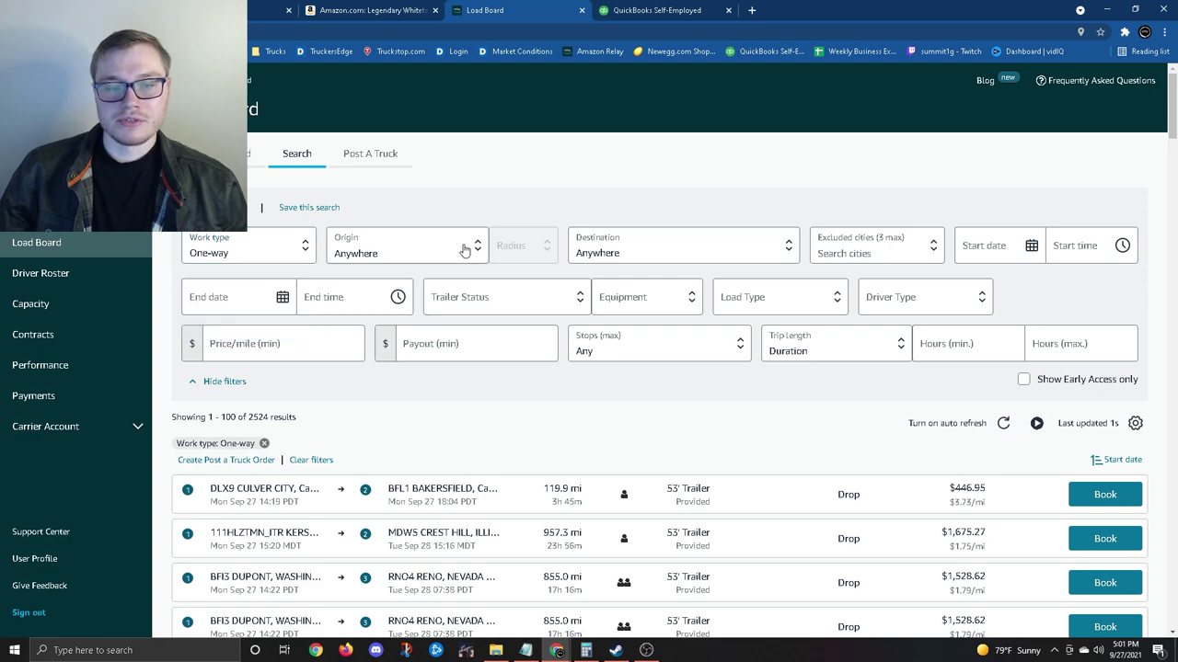
Step: Set the origin to HEBRON, KY with a 25-mile radius
{"action": "left_click", "coordinate": [465, 248]}
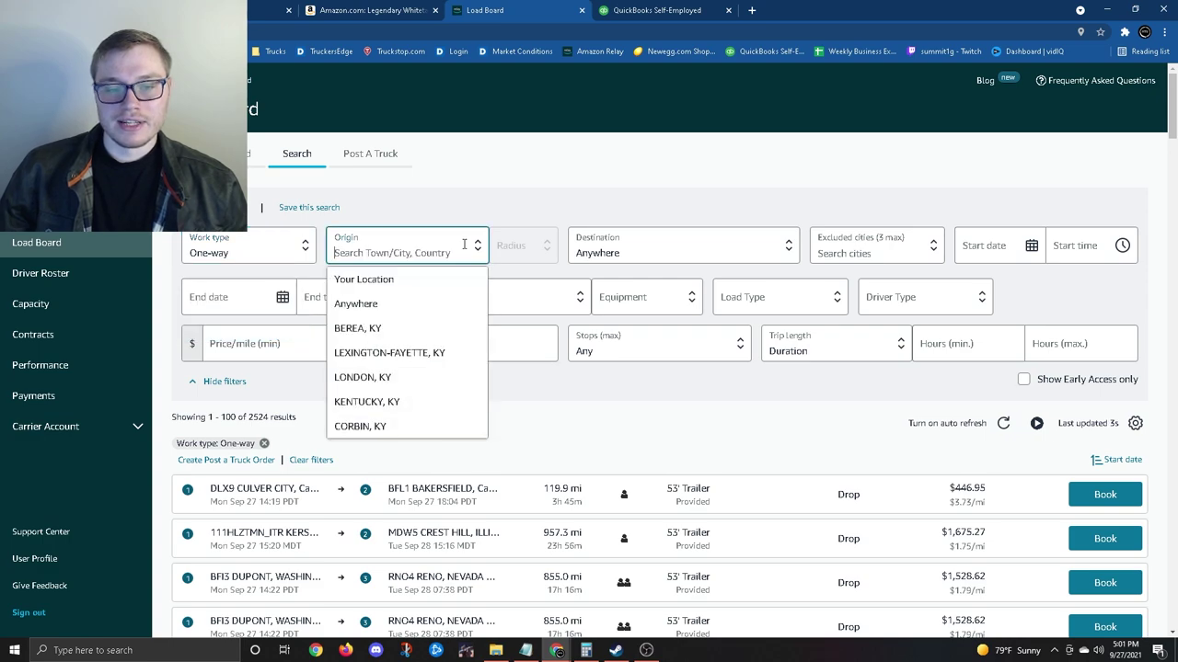
{"action": "left_click", "coordinate": [606, 405]}
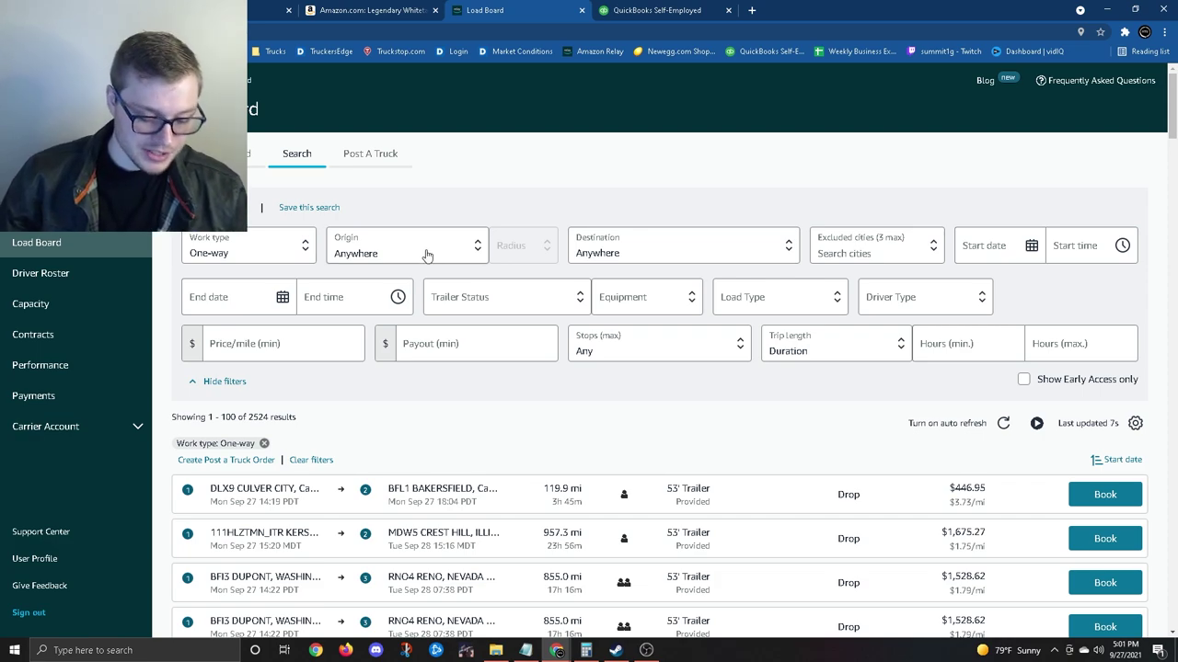
{"action": "left_click", "coordinate": [426, 254]}
{"action": "left_click", "coordinate": [378, 329]}
{"action": "left_click", "coordinate": [520, 246]}
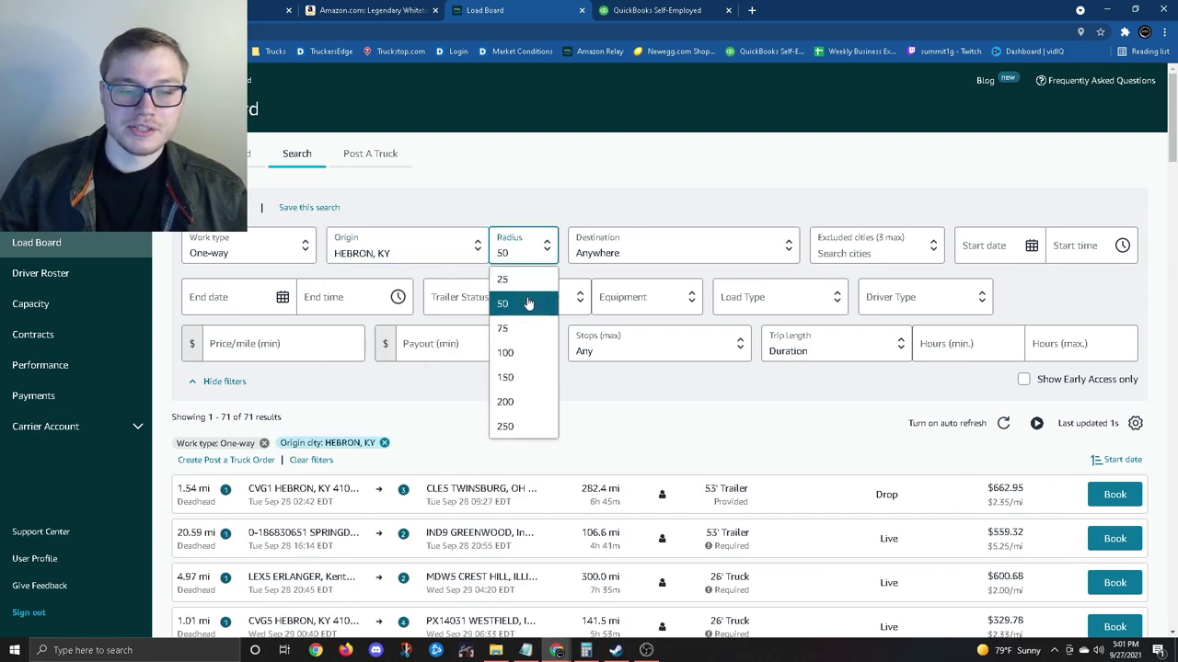
{"action": "left_click", "coordinate": [524, 281]}
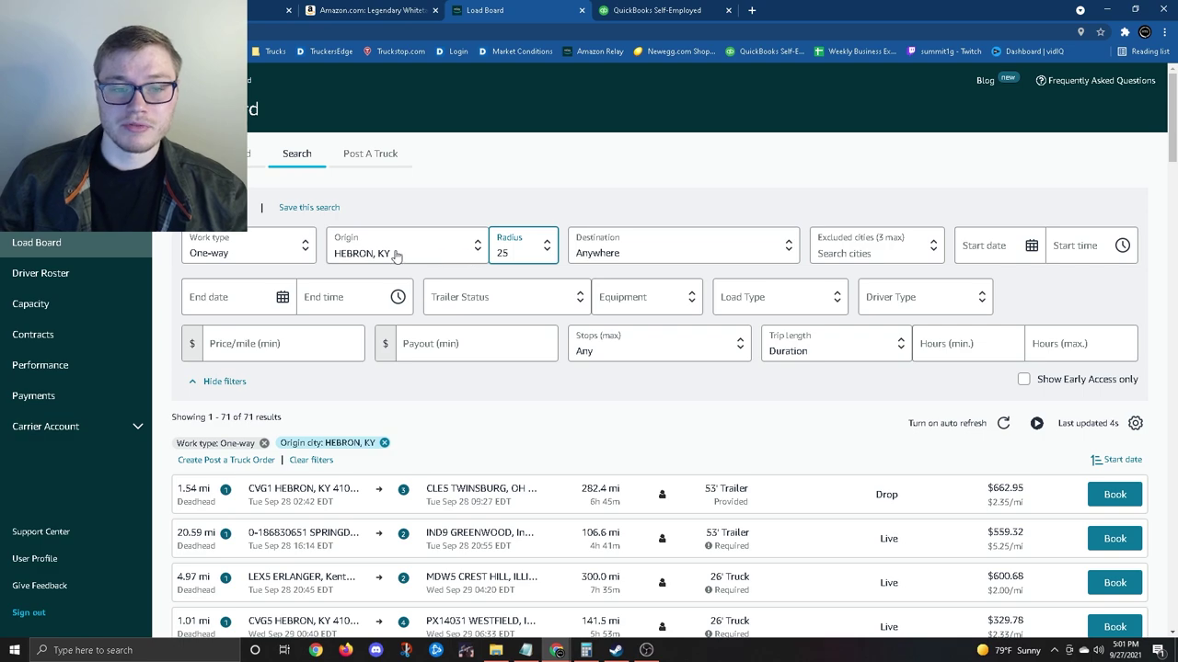
{"action": "left_click", "coordinate": [427, 248]}
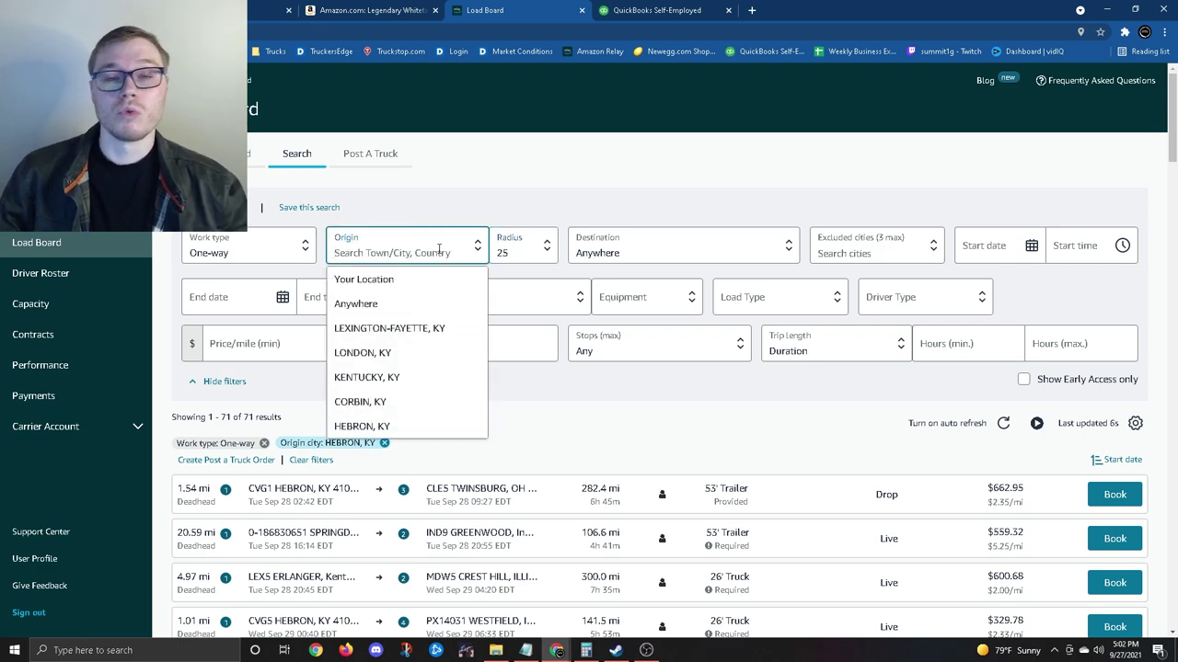
{"action": "left_click", "coordinate": [472, 254]}
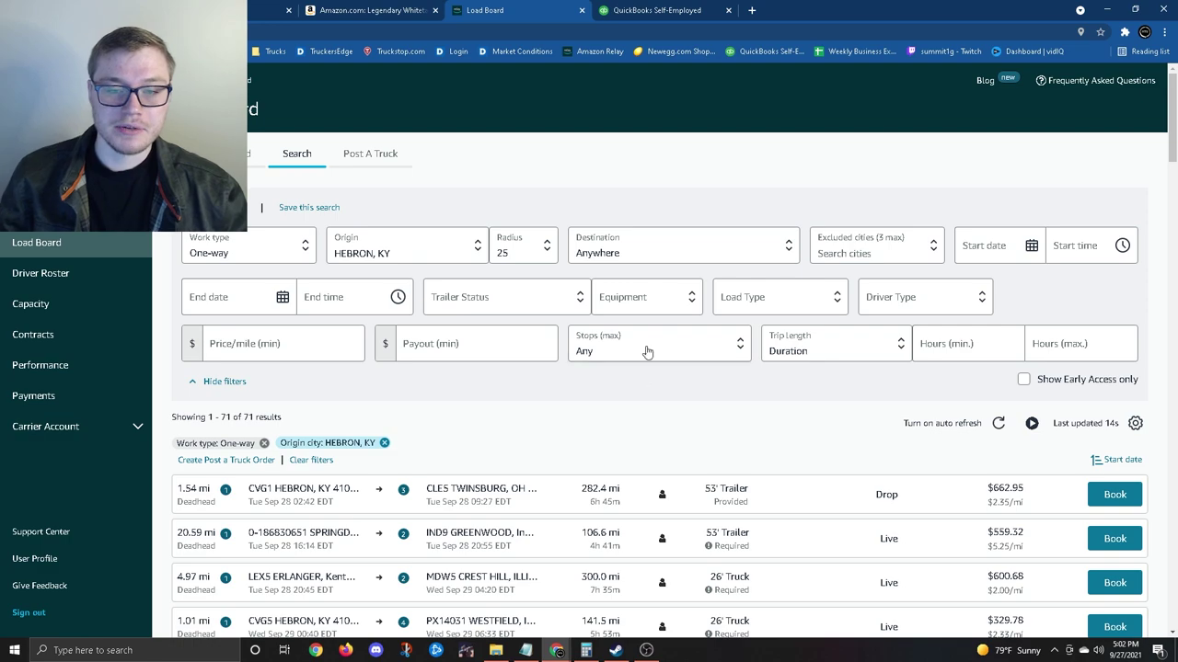
Step: Set the destination to the city LEXINGTON-FAYETTE, KY (searched with 'kl') within a 50-mile radius
{"action": "left_click", "coordinate": [686, 252]}
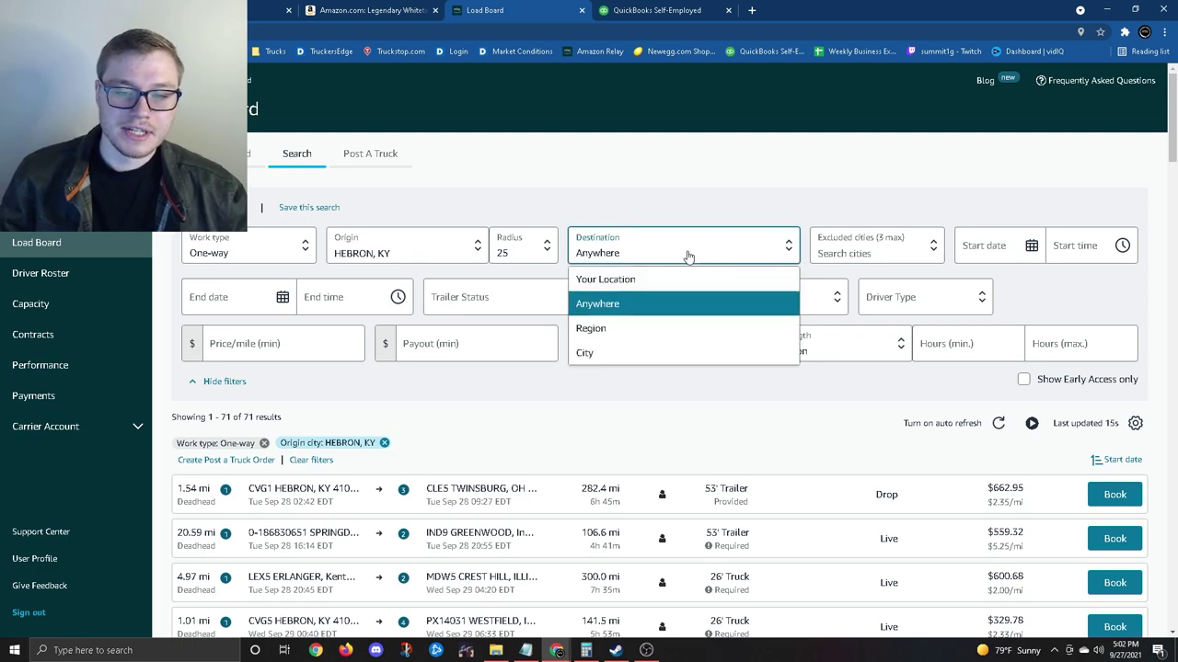
{"action": "left_click", "coordinate": [685, 369]}
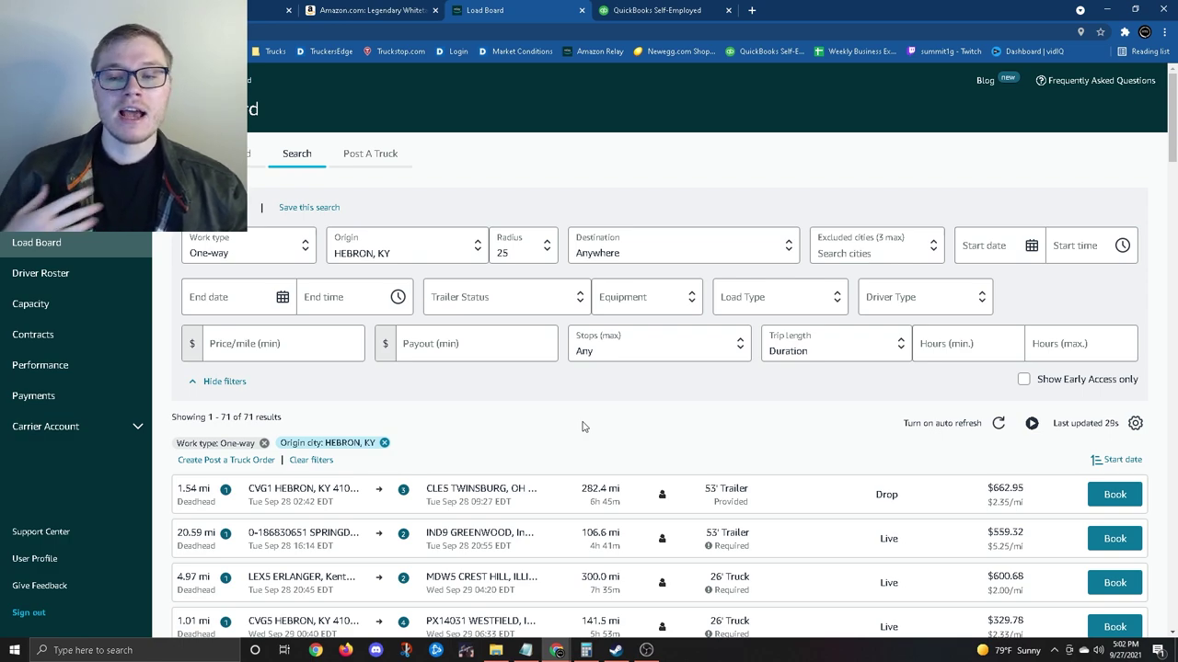
{"action": "left_click", "coordinate": [683, 239]}
{"action": "left_click", "coordinate": [624, 410]}
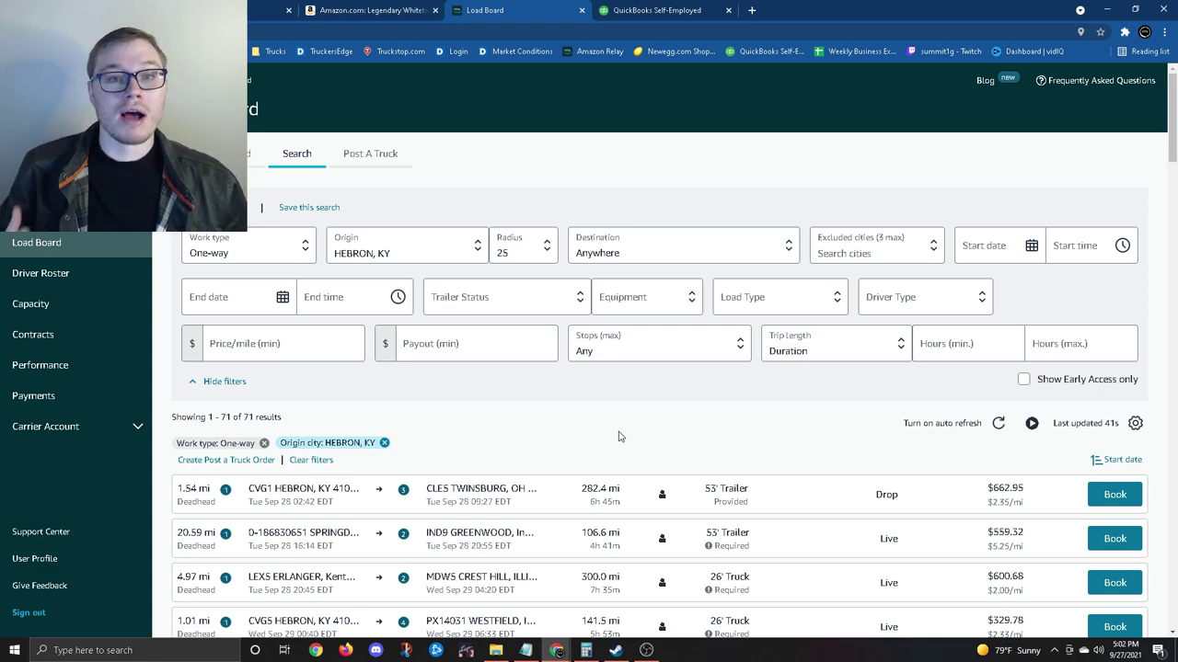
{"action": "left_click", "coordinate": [685, 255]}
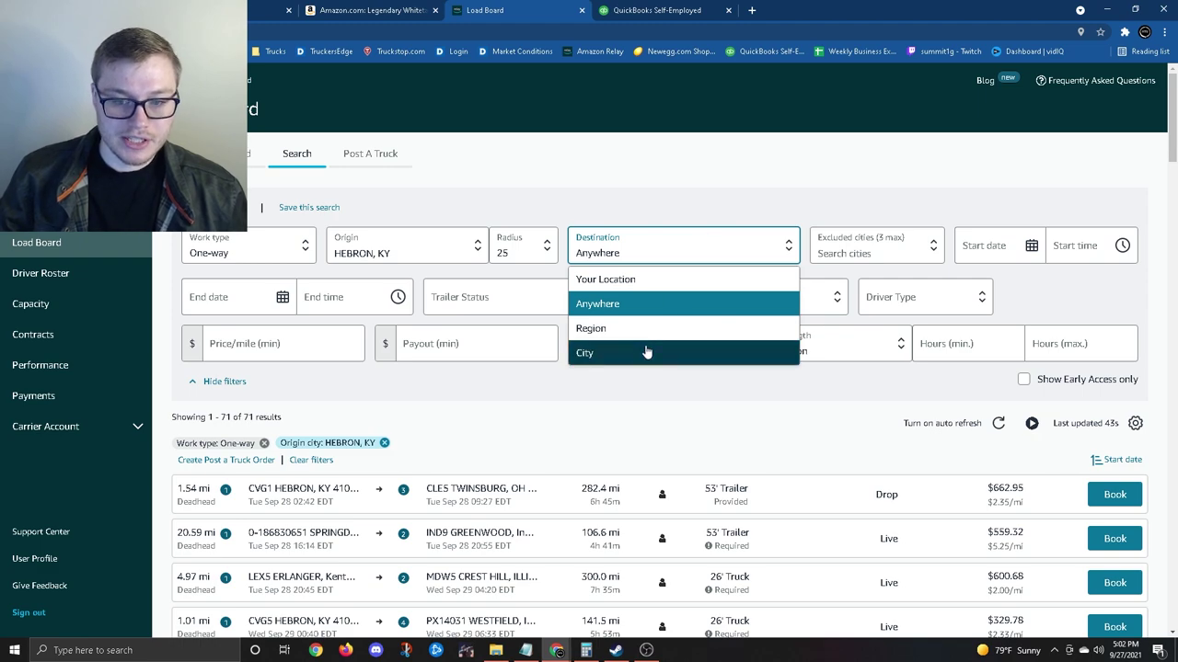
{"action": "left_click", "coordinate": [589, 352]}
{"action": "left_click", "coordinate": [693, 252]}
{"action": "type", "text": "kl"}
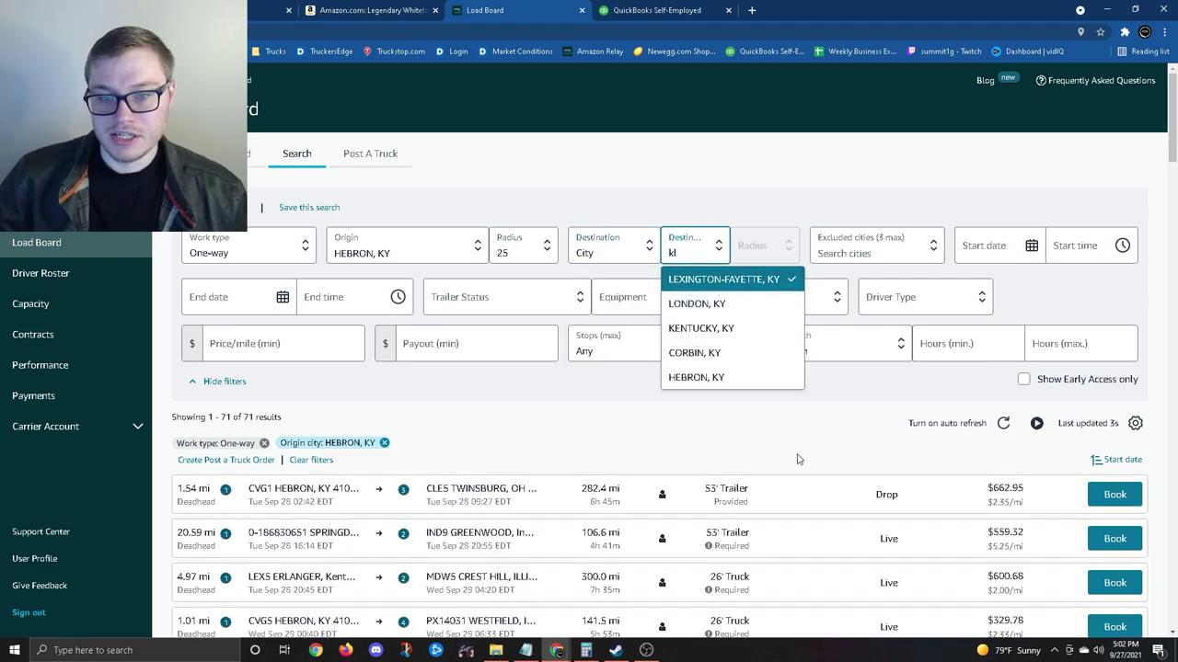
{"action": "left_click", "coordinate": [736, 279]}
{"action": "left_click", "coordinate": [759, 248]}
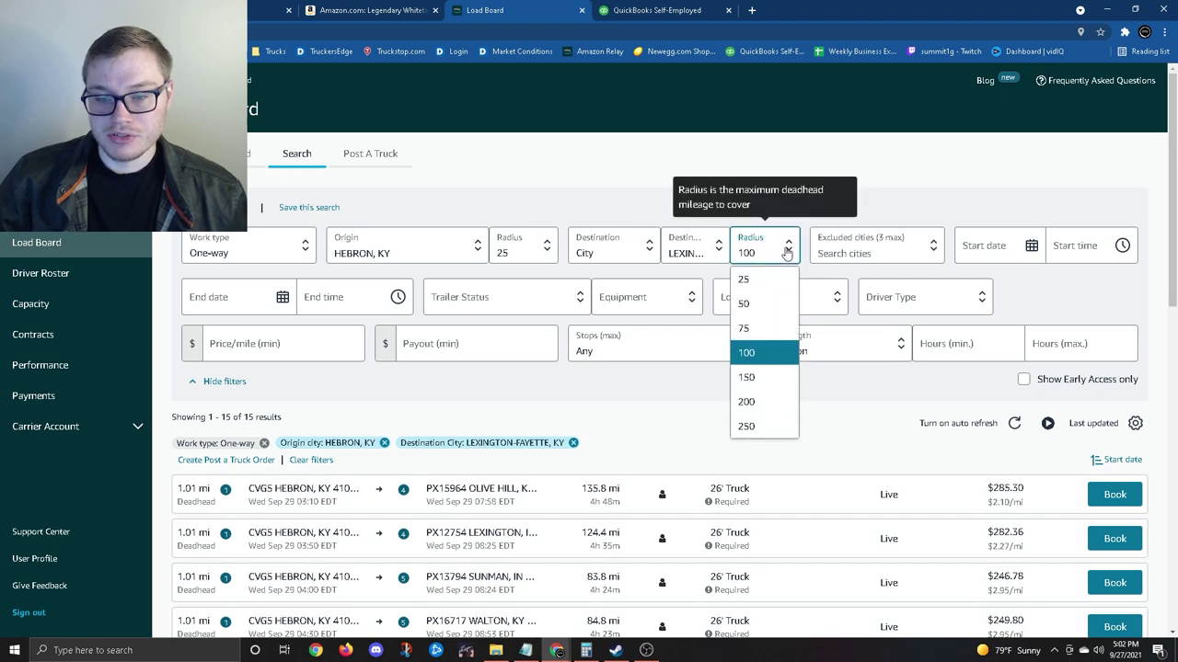
{"action": "left_click", "coordinate": [775, 307]}
Step: Widen the Lexington-Fayette destination radius to 75 miles and scroll through the results
{"action": "scroll", "coordinate": [750, 433], "scroll_direction": "down", "scroll_amount": 3}
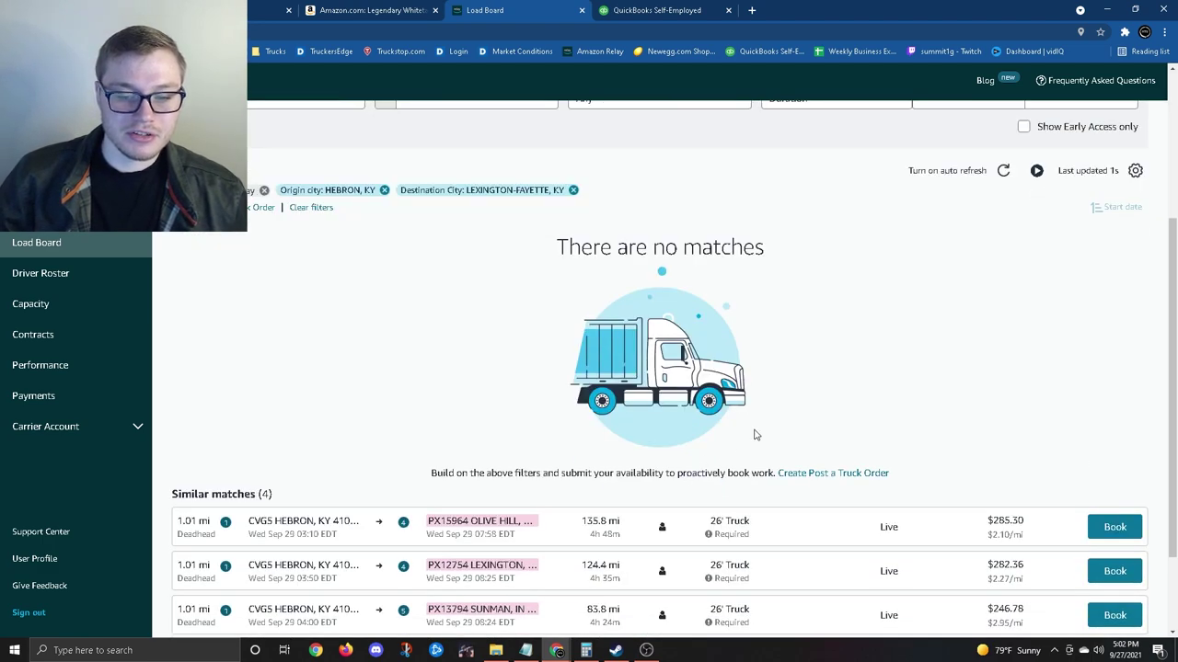
{"action": "left_click_drag", "start_coordinate": [767, 244], "coordinate": [567, 247]}
{"action": "scroll", "coordinate": [825, 282], "scroll_direction": "up", "scroll_amount": 2}
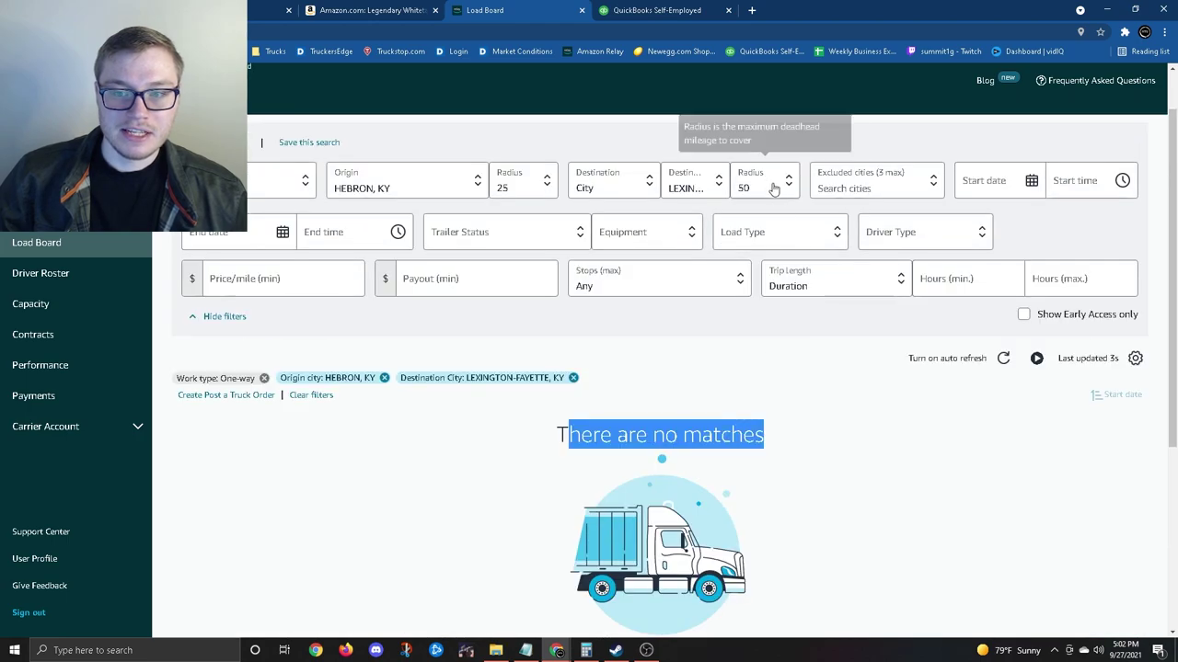
{"action": "left_click", "coordinate": [772, 184]}
{"action": "left_click", "coordinate": [767, 260]}
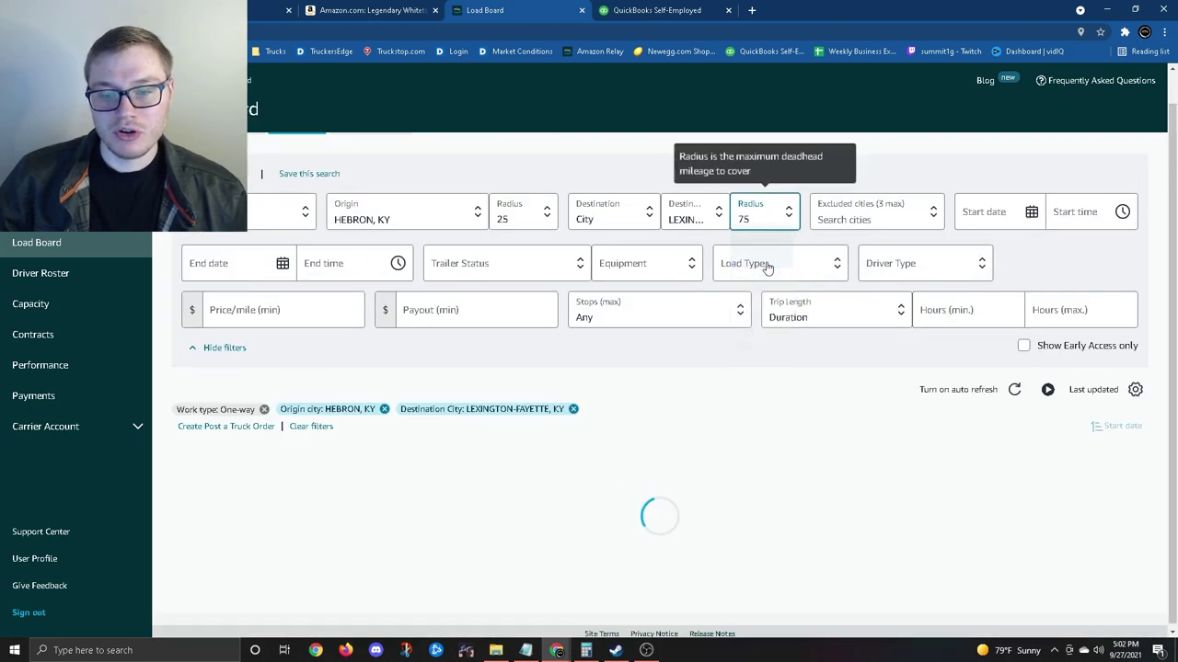
{"action": "scroll", "coordinate": [768, 354], "scroll_direction": "down", "scroll_amount": 1}
{"action": "scroll", "coordinate": [764, 276], "scroll_direction": "up", "scroll_amount": 1}
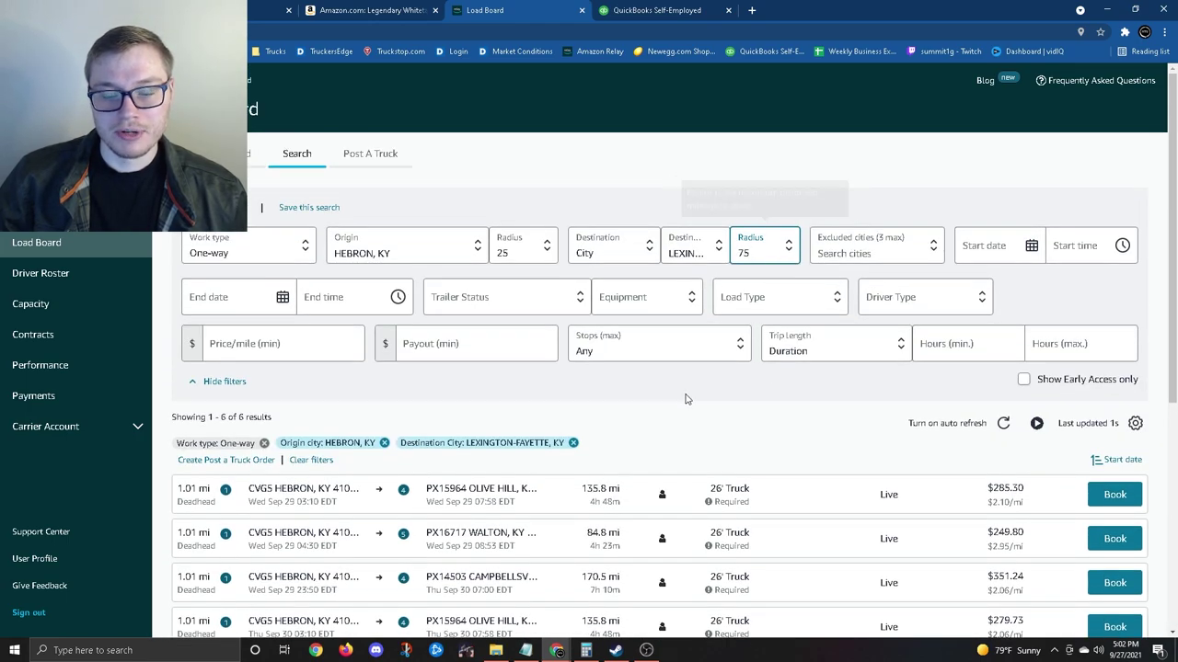
{"action": "scroll", "coordinate": [672, 368], "scroll_direction": "down", "scroll_amount": 1}
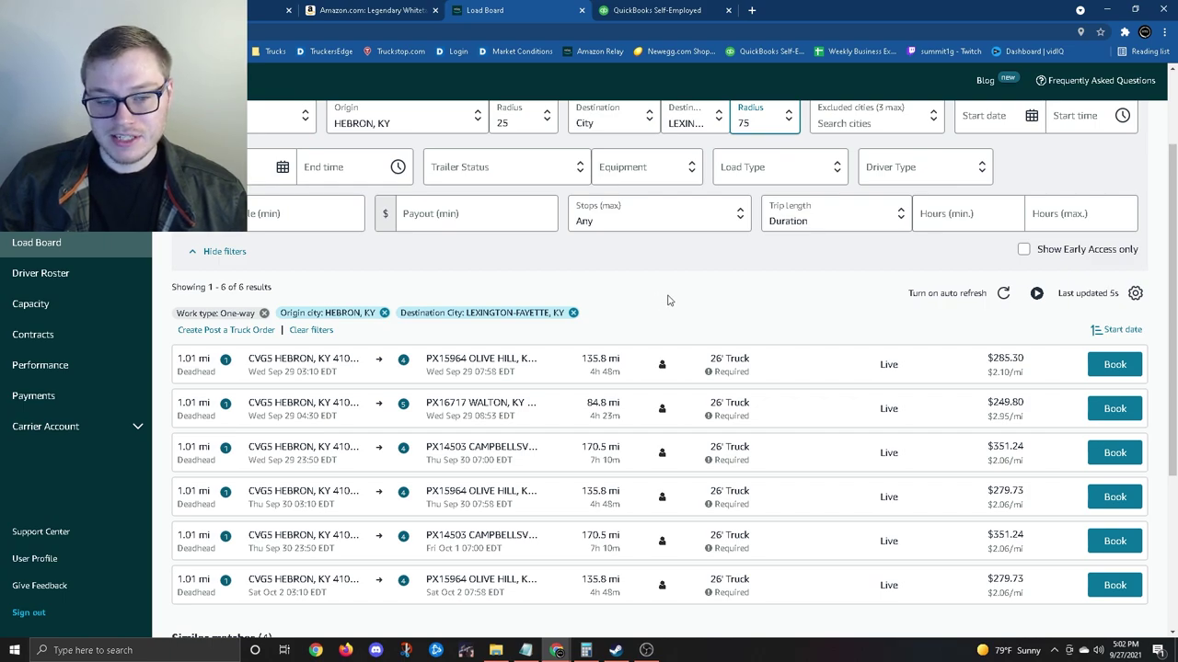
{"action": "scroll", "coordinate": [662, 302], "scroll_direction": "down", "scroll_amount": 2}
{"action": "scroll", "coordinate": [592, 442], "scroll_direction": "up", "scroll_amount": 4}
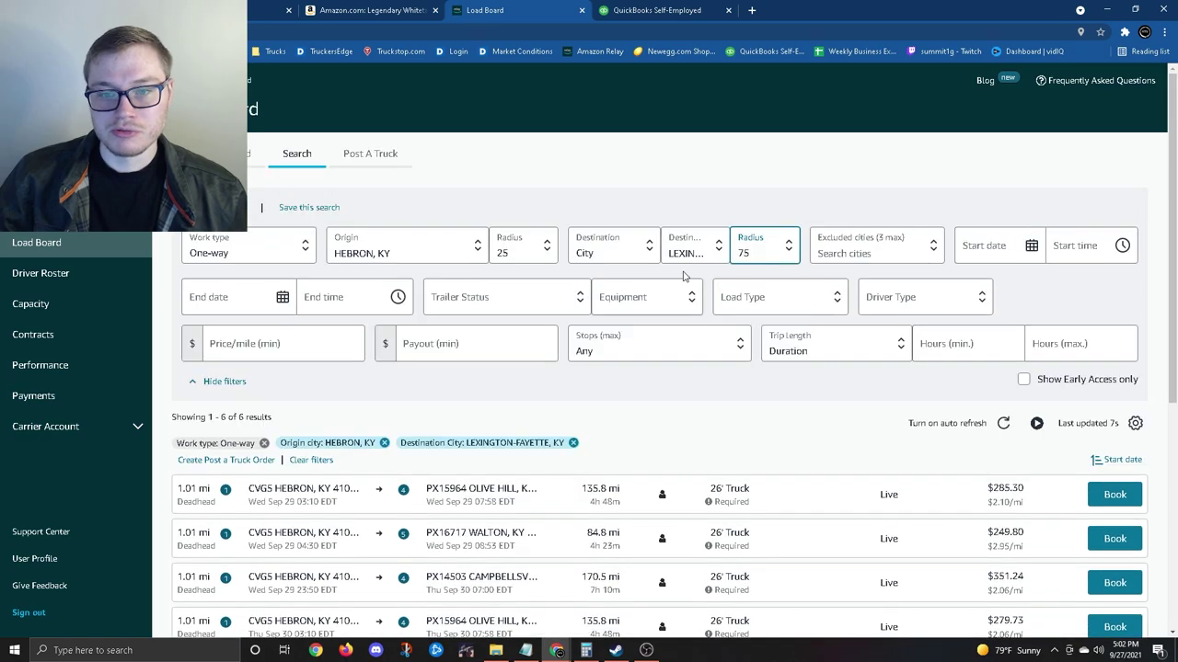
Step: Widen the destination radius to 100 miles and review the resulting loads
{"action": "left_click", "coordinate": [771, 245]}
{"action": "left_click", "coordinate": [769, 352]}
{"action": "scroll", "coordinate": [671, 368], "scroll_direction": "down", "scroll_amount": 6}
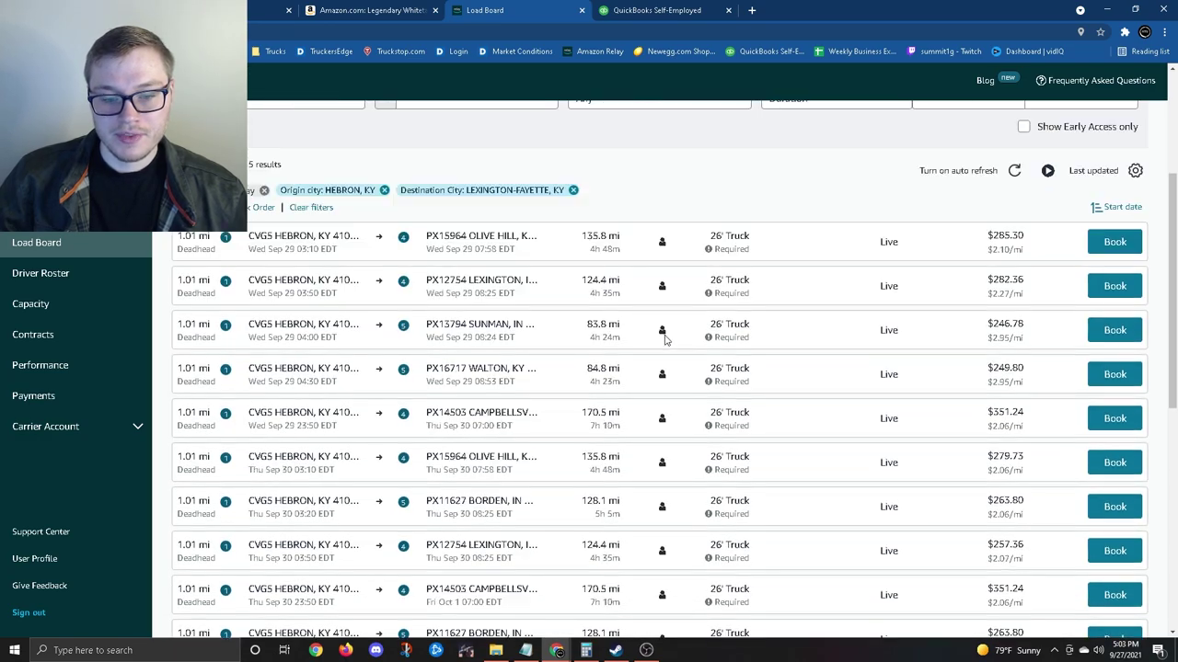
{"action": "scroll", "coordinate": [642, 386], "scroll_direction": "down", "scroll_amount": 3}
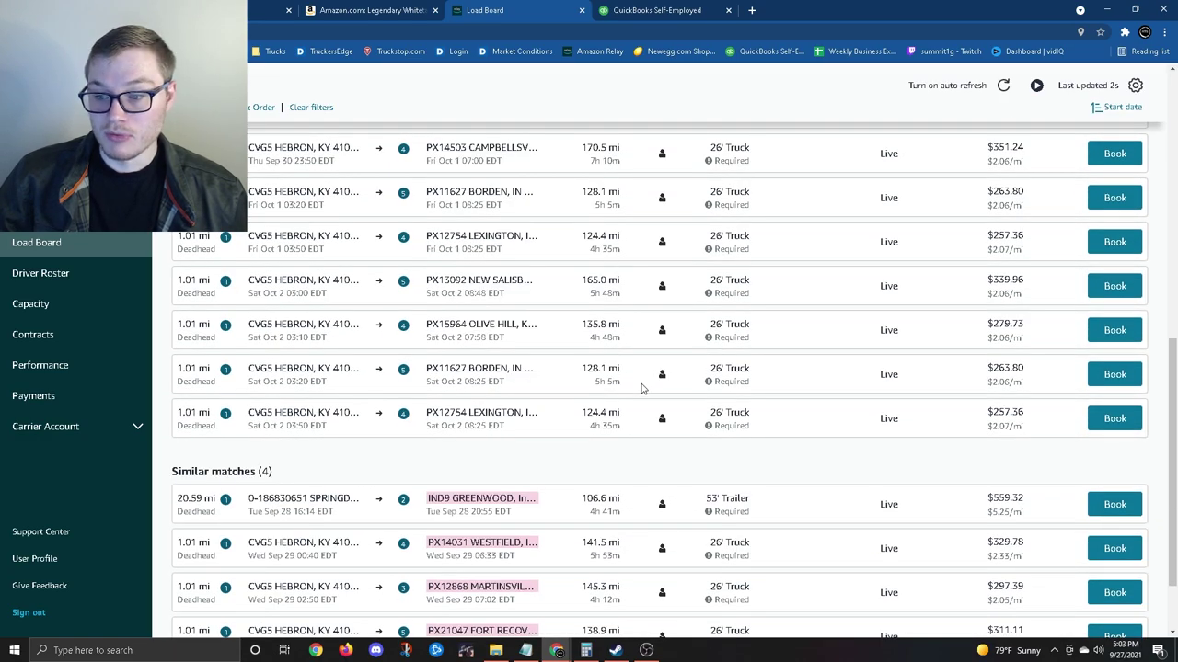
{"action": "scroll", "coordinate": [642, 388], "scroll_direction": "up", "scroll_amount": 6}
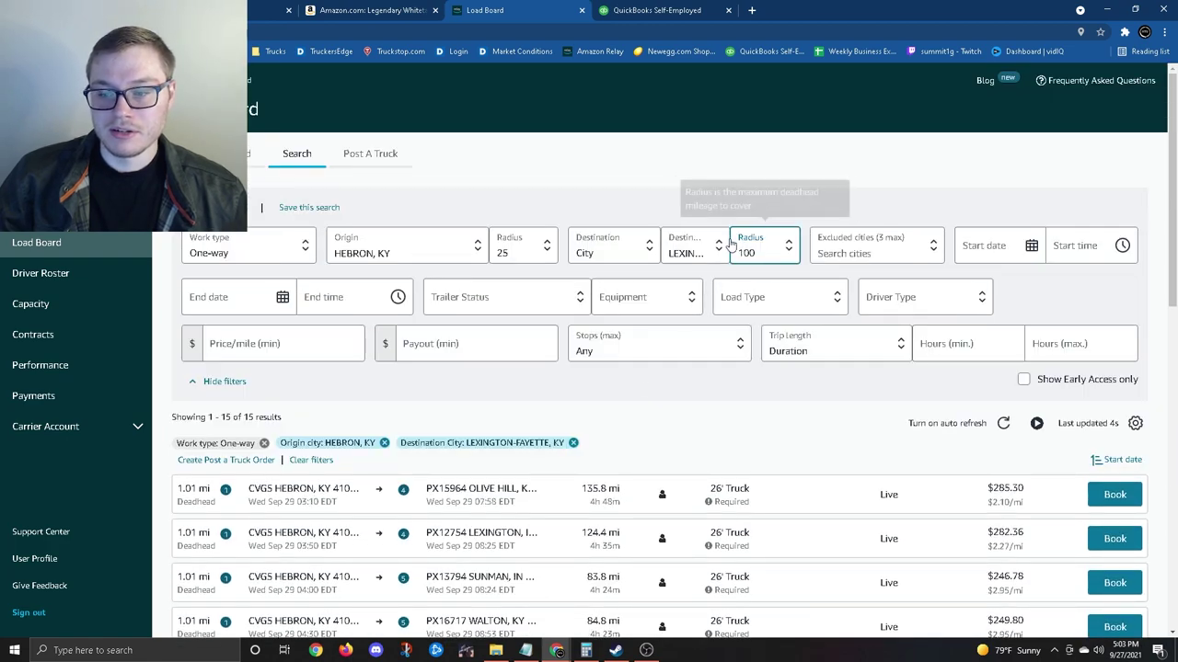
{"action": "scroll", "coordinate": [735, 253], "scroll_direction": "down", "scroll_amount": 2}
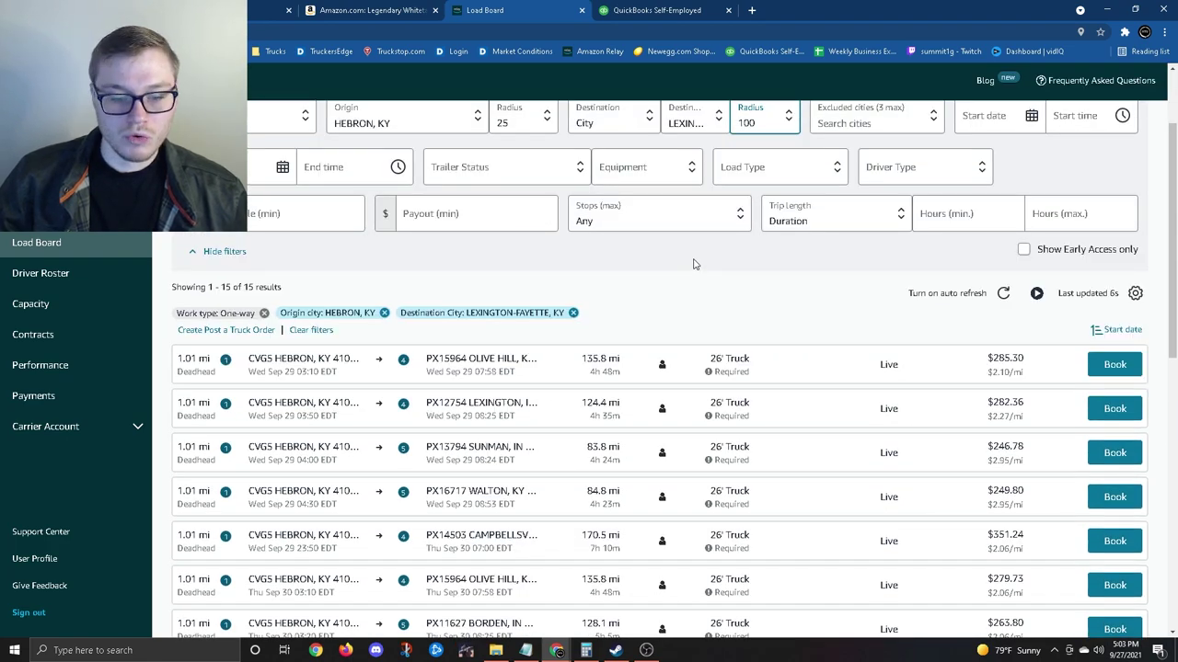
{"action": "scroll", "coordinate": [682, 279], "scroll_direction": "up", "scroll_amount": 2}
Step: Search loads to Anywhere, with trailer status Required and 26' Truck equipment
{"action": "left_click", "coordinate": [628, 247]}
{"action": "left_click", "coordinate": [607, 278]}
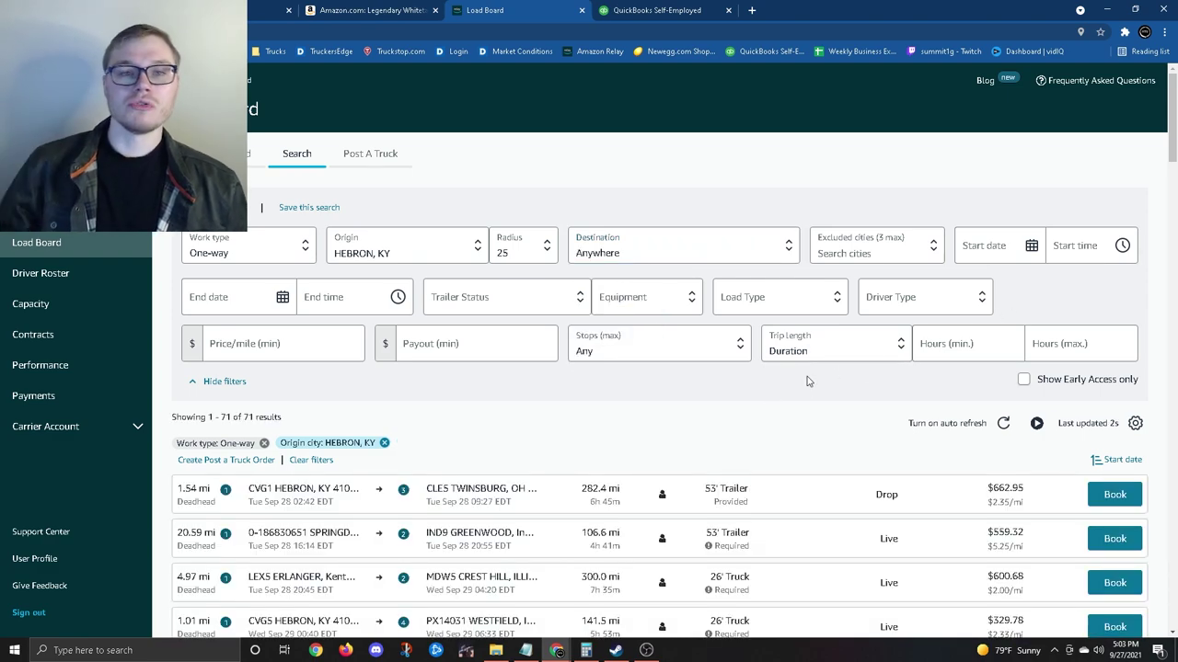
{"action": "left_click", "coordinate": [561, 303]}
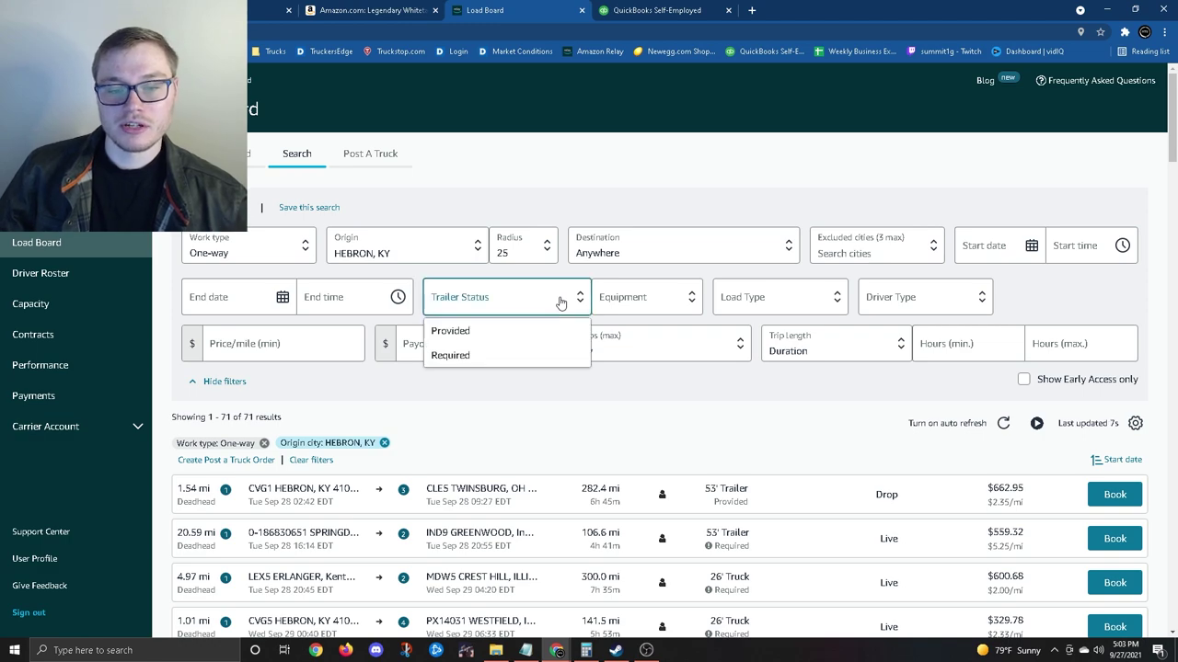
{"action": "left_click", "coordinate": [507, 356]}
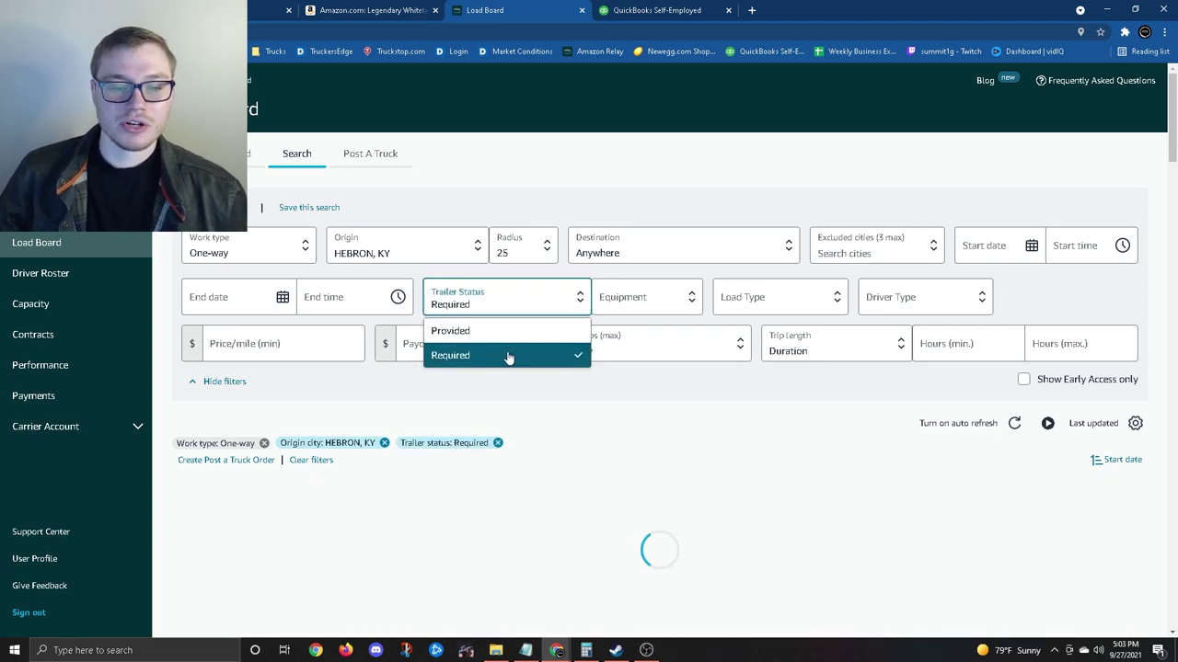
{"action": "left_click", "coordinate": [652, 310]}
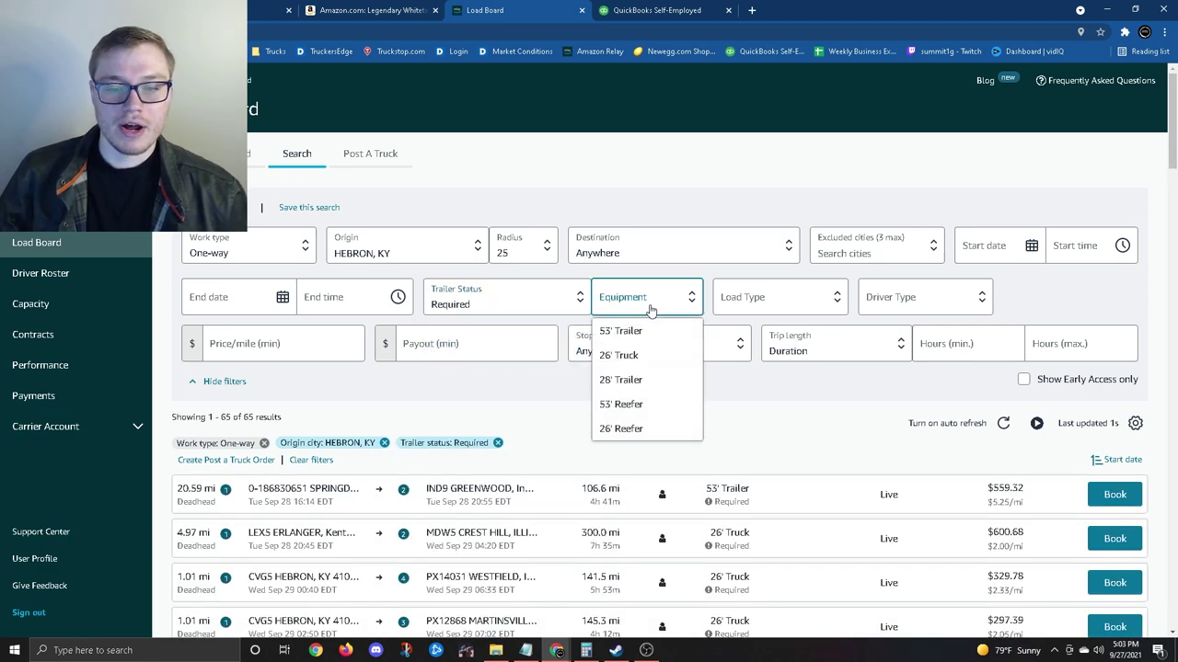
{"action": "left_click", "coordinate": [643, 357]}
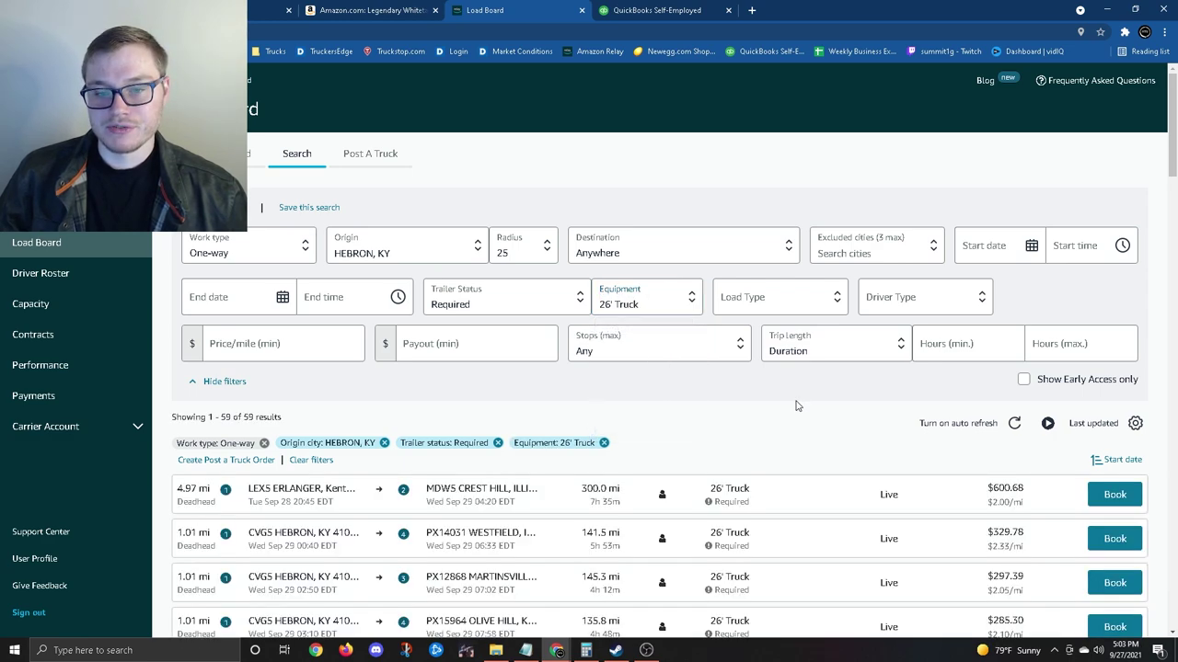
Step: Leave load type unselected and restrict results to Solo drivers
{"action": "left_click", "coordinate": [806, 302]}
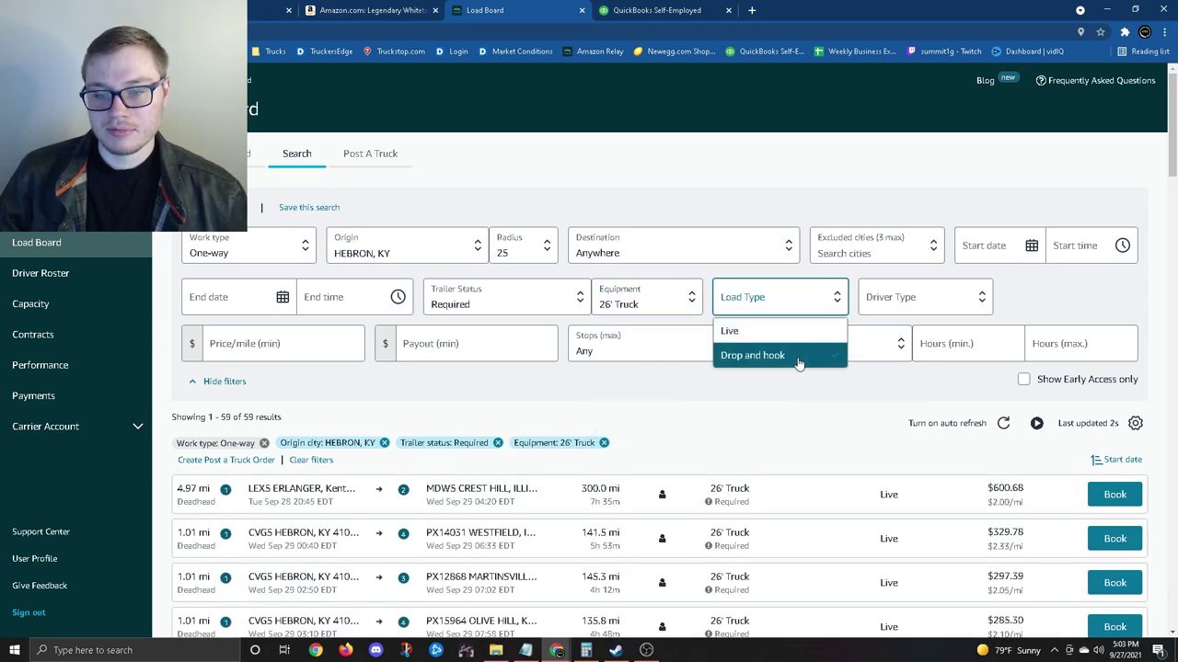
{"action": "left_click", "coordinate": [809, 302]}
{"action": "left_click", "coordinate": [810, 302]}
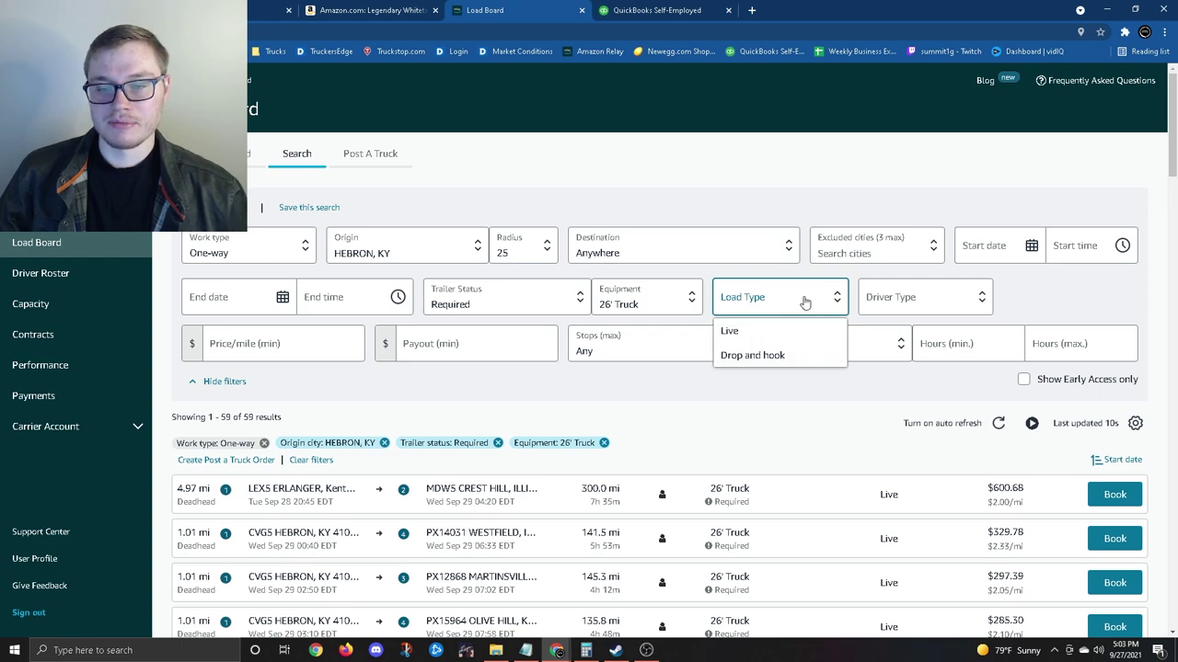
{"action": "left_click", "coordinate": [805, 302]}
{"action": "left_click", "coordinate": [792, 304]}
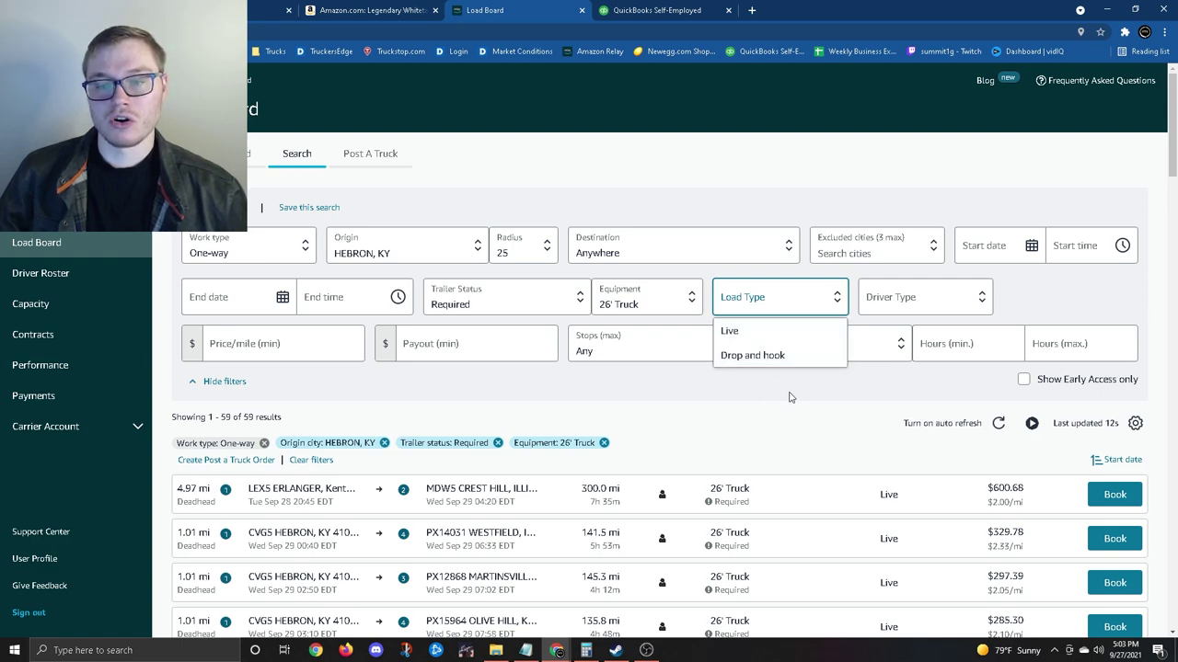
{"action": "left_click", "coordinate": [793, 361]}
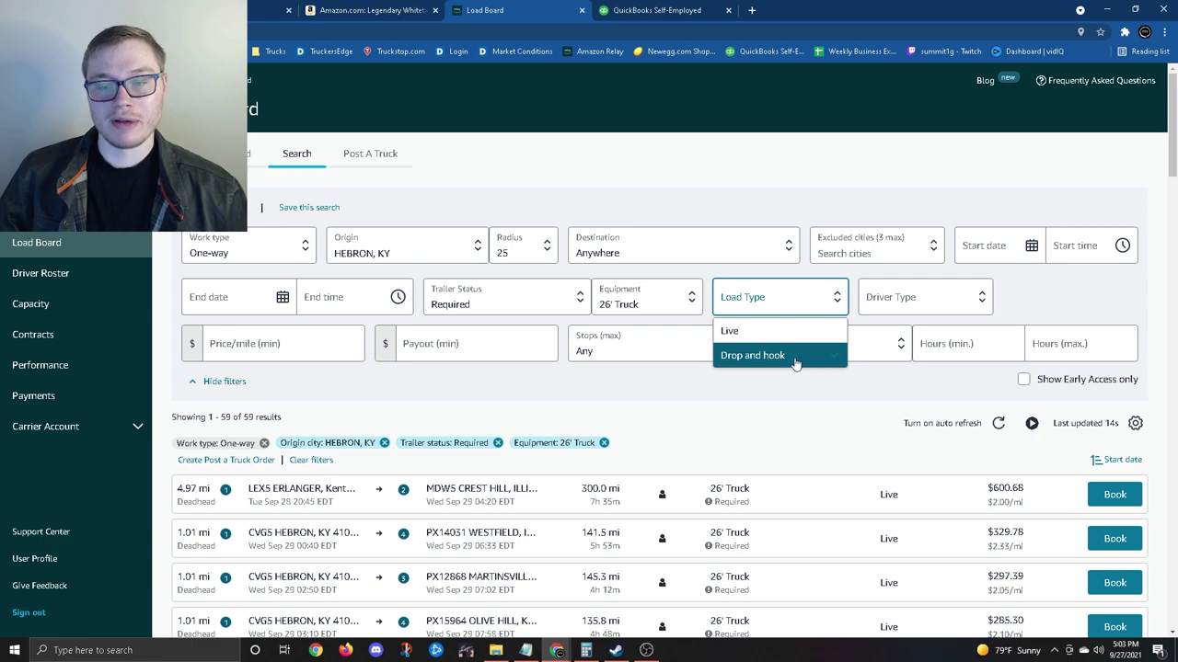
{"action": "left_click", "coordinate": [750, 420]}
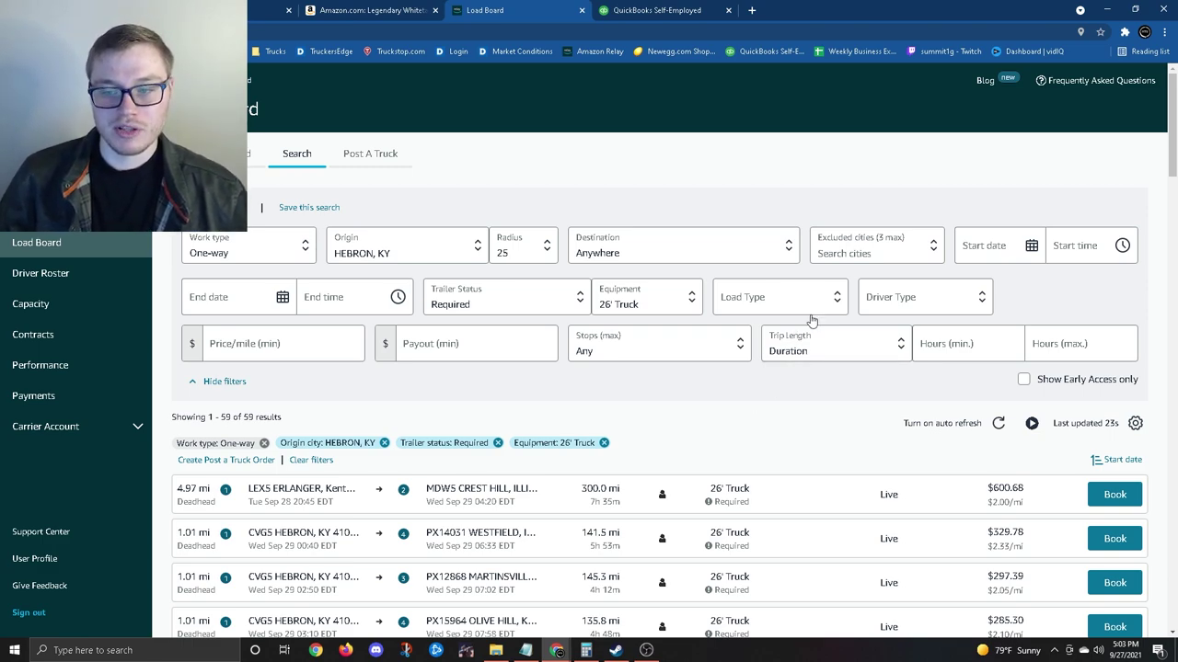
{"action": "left_click", "coordinate": [806, 311]}
{"action": "left_click", "coordinate": [784, 421]}
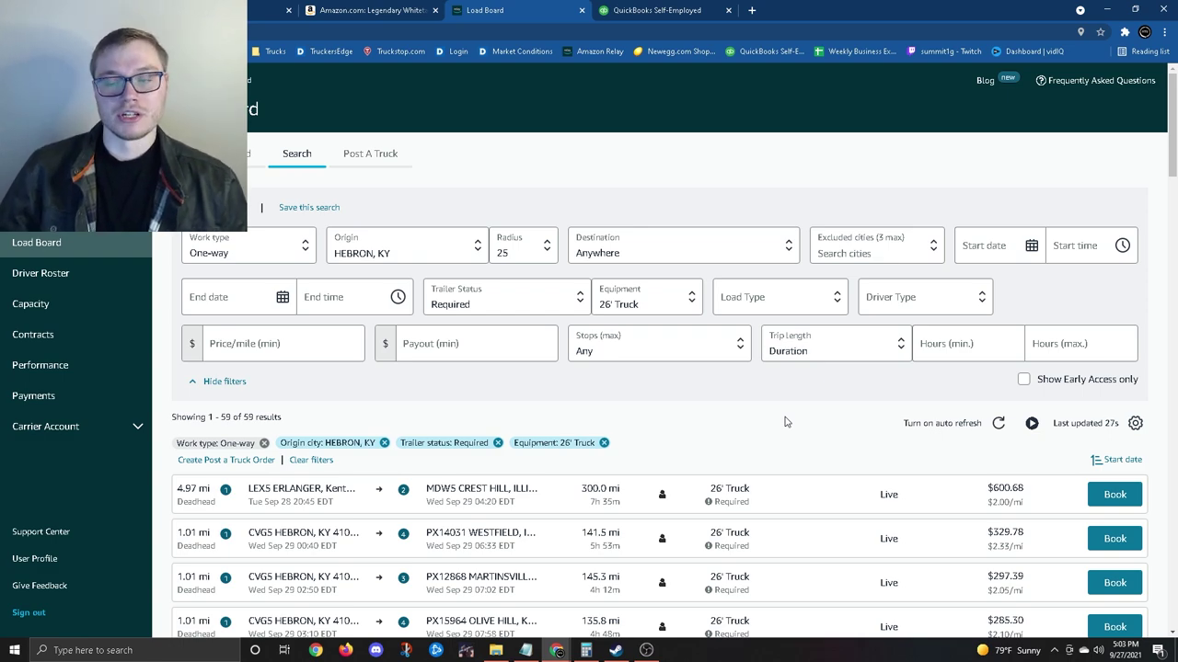
{"action": "left_click", "coordinate": [932, 299]}
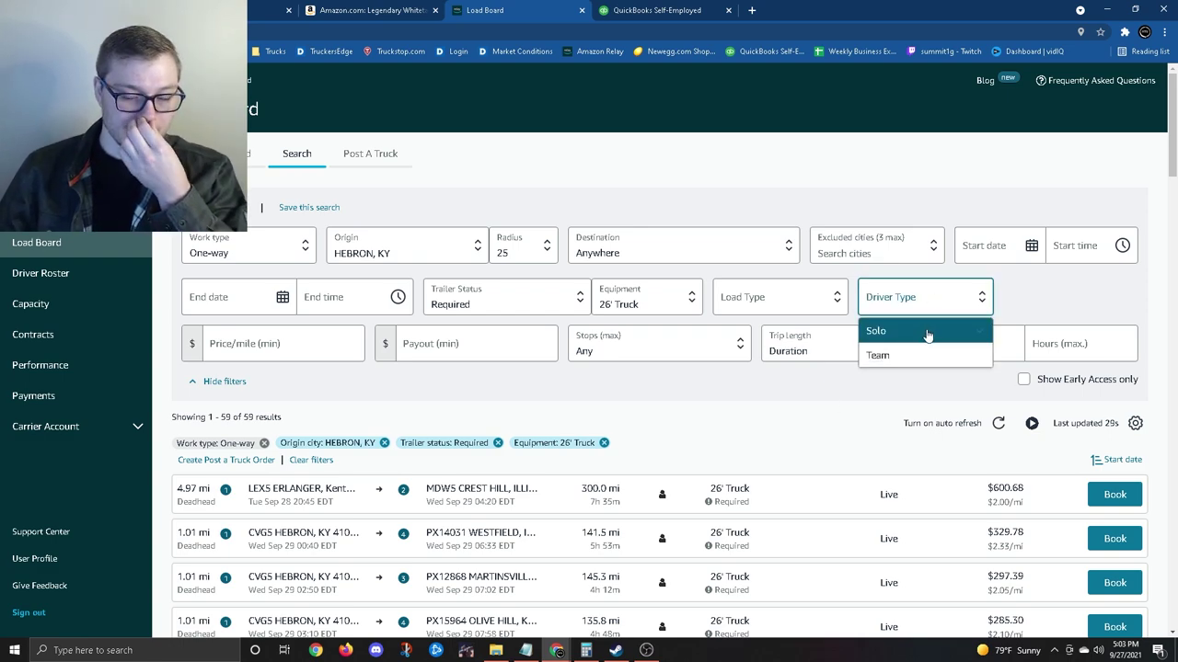
{"action": "left_click", "coordinate": [928, 334]}
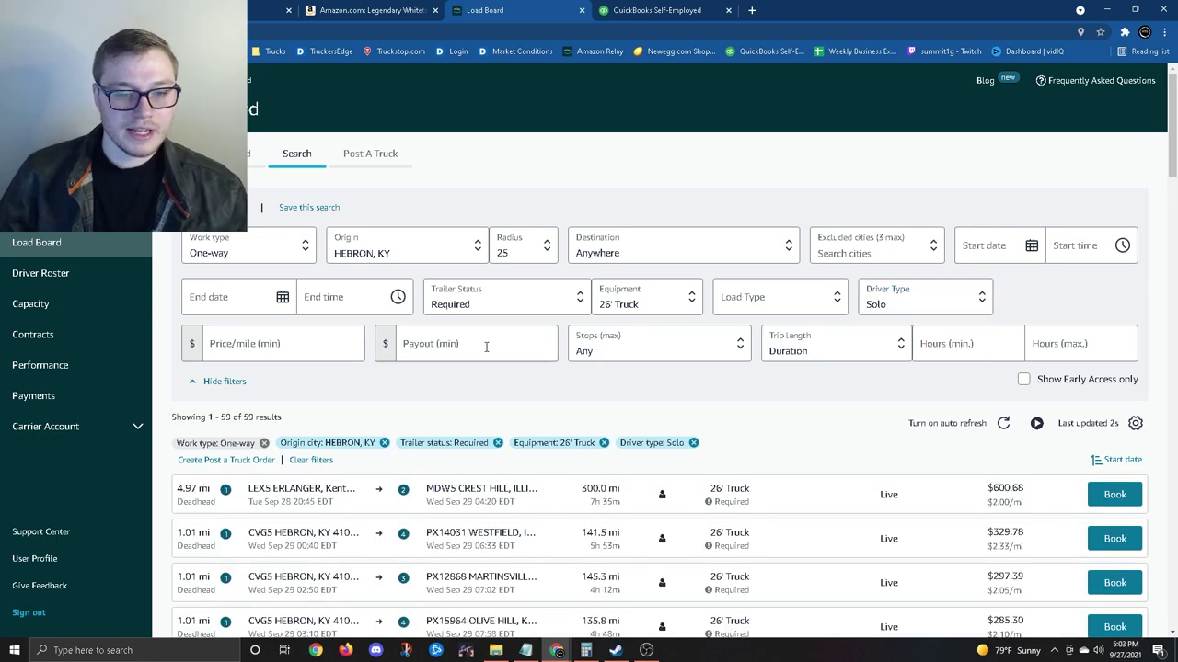
{"action": "left_click", "coordinate": [435, 344]}
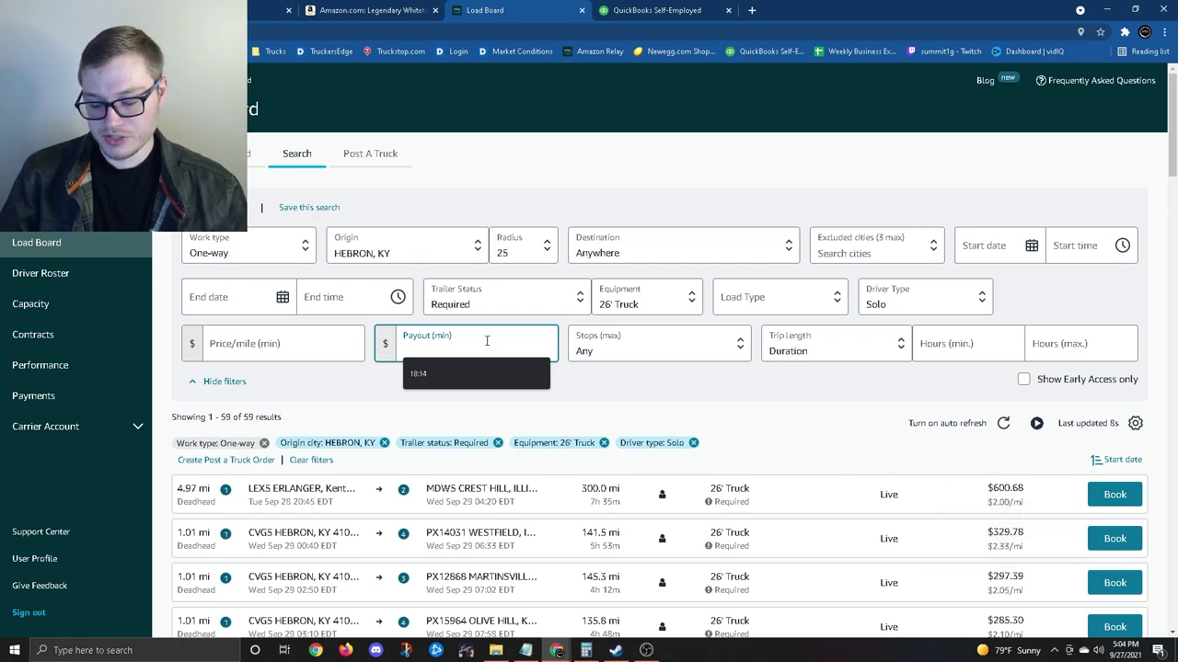
{"action": "type", "text": "550"}
{"action": "left_click", "coordinate": [541, 377]}
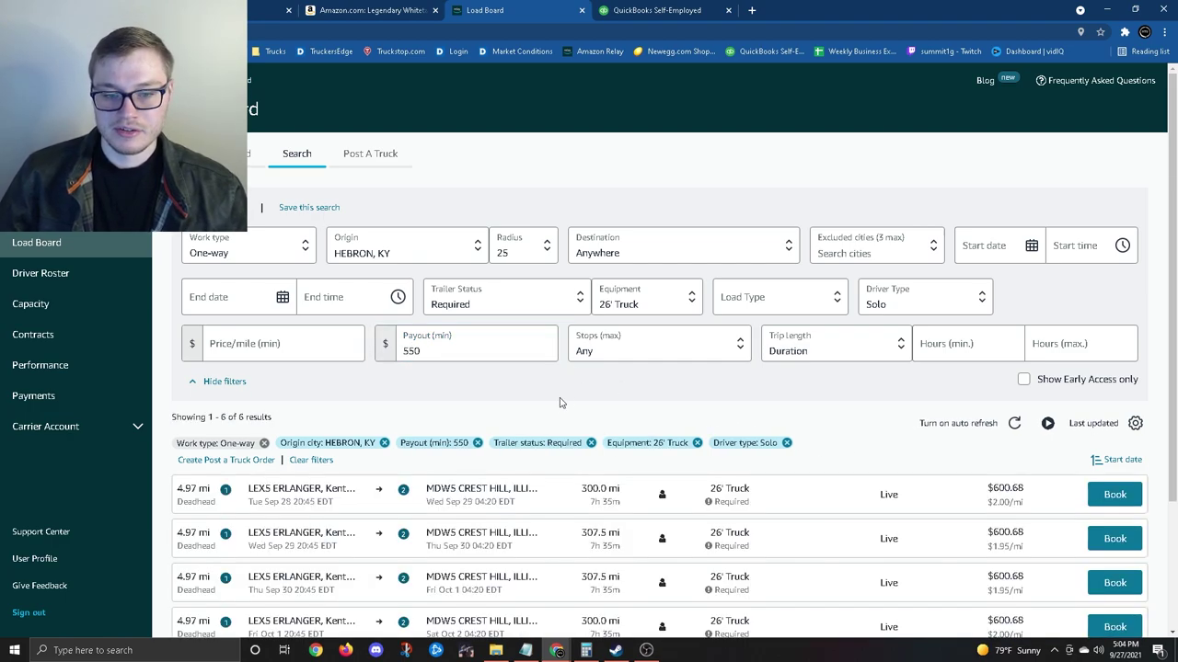
{"action": "scroll", "coordinate": [840, 410], "scroll_direction": "down", "scroll_amount": 2}
{"action": "scroll", "coordinate": [840, 410], "scroll_direction": "down", "scroll_amount": 2}
{"action": "scroll", "coordinate": [850, 460], "scroll_direction": "up", "scroll_amount": 1}
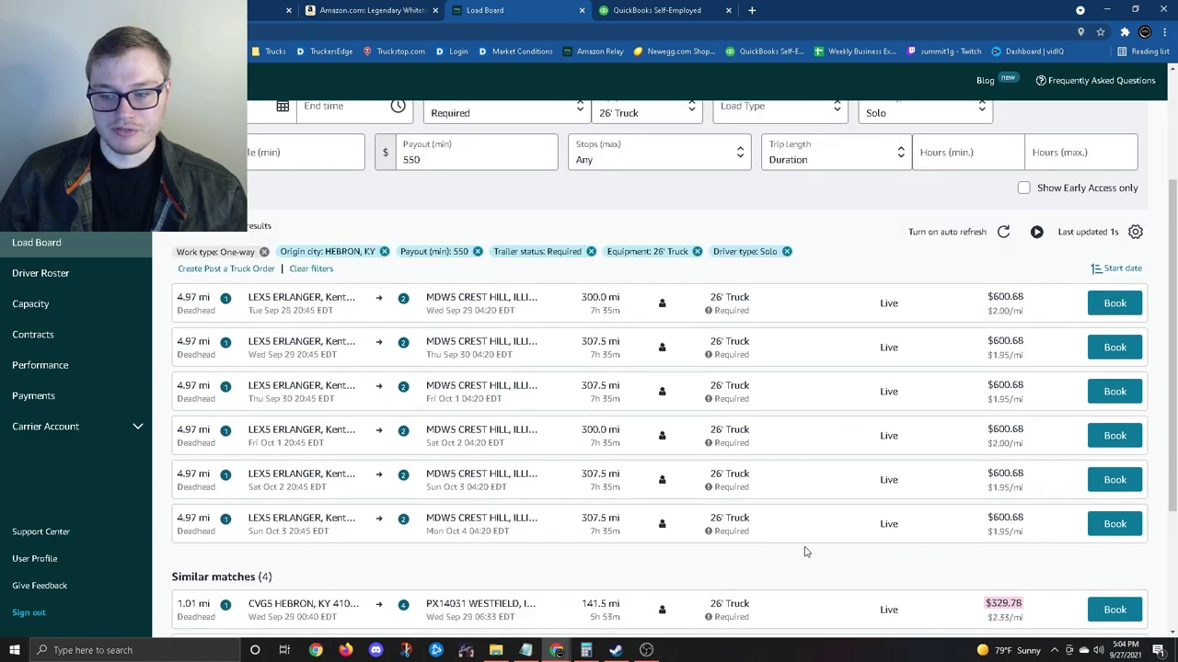
{"action": "scroll", "coordinate": [803, 497], "scroll_direction": "up", "scroll_amount": 2}
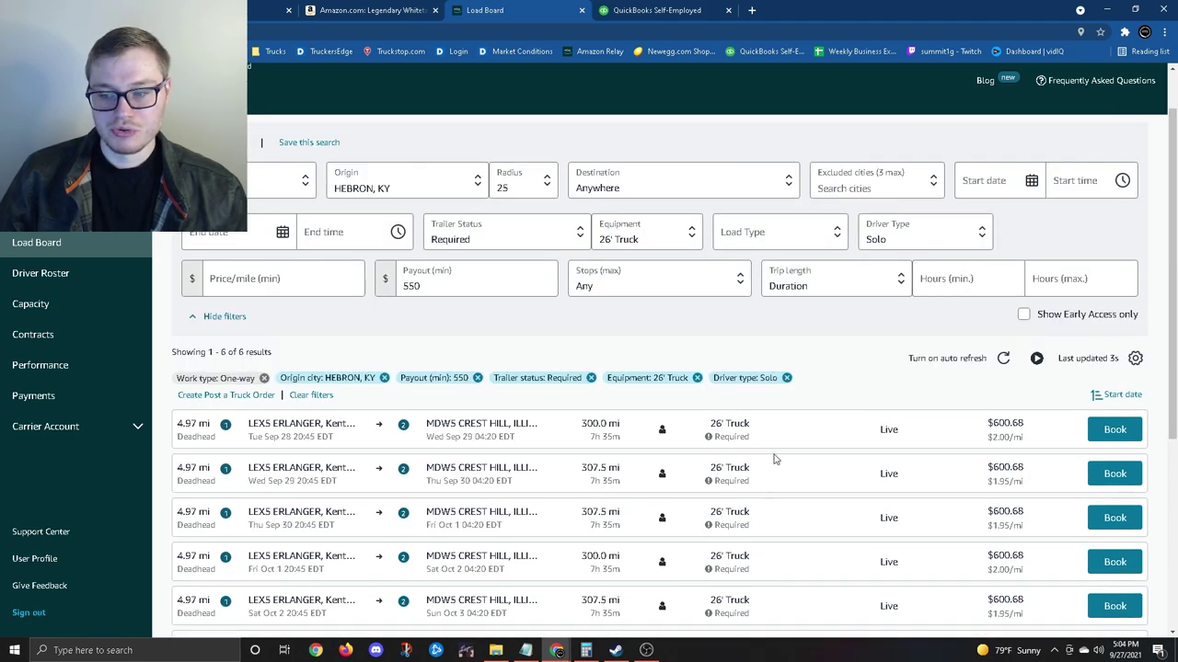
{"action": "left_click", "coordinate": [451, 285]}
{"action": "left_click_drag", "start_coordinate": [452, 285], "coordinate": [367, 287]}
{"action": "key", "text": "BackSpace"}
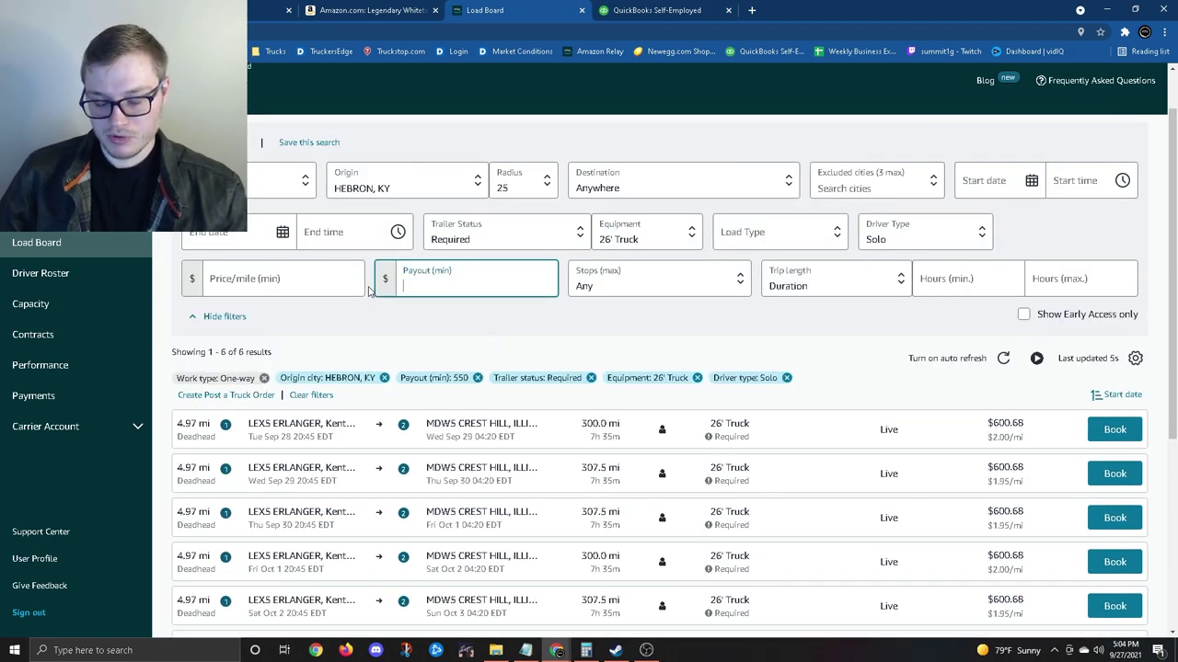
{"action": "scroll", "coordinate": [841, 415], "scroll_direction": "down", "scroll_amount": 3}
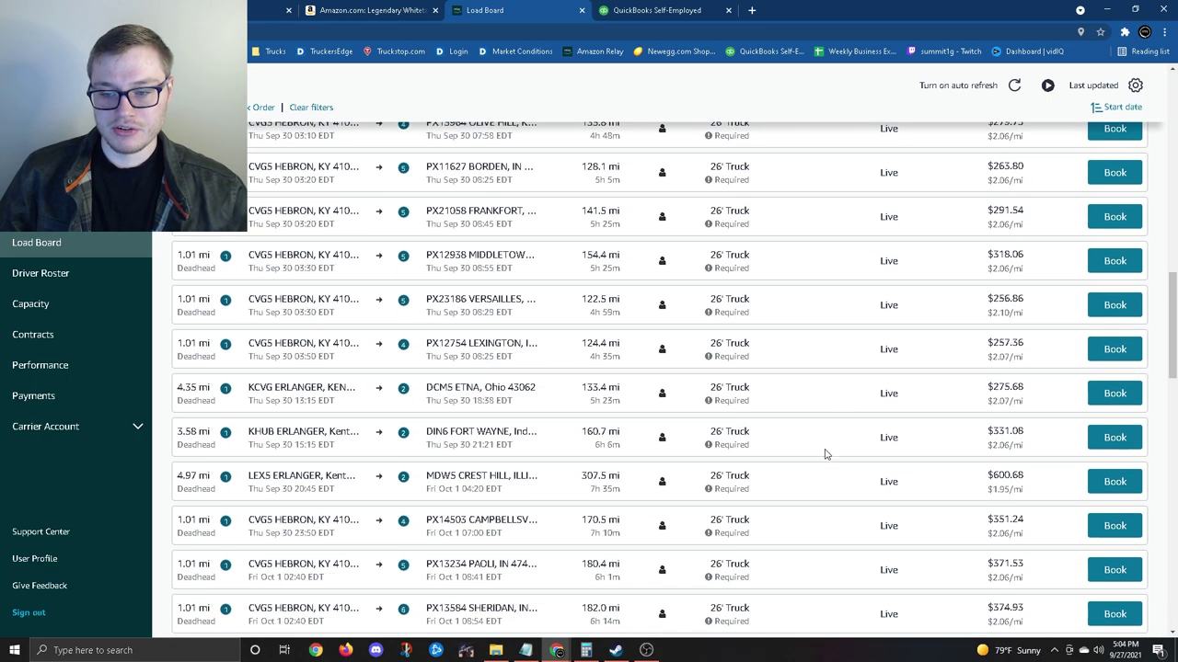
{"action": "scroll", "coordinate": [819, 478], "scroll_direction": "up", "scroll_amount": 4}
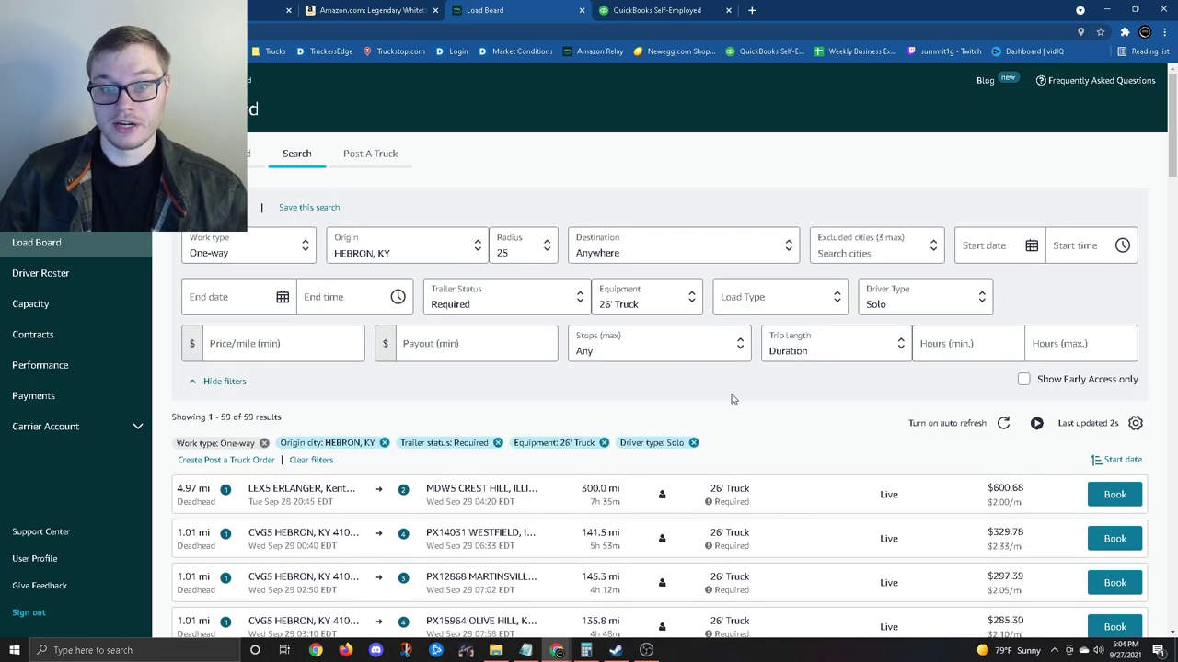
{"action": "left_click", "coordinate": [678, 347]}
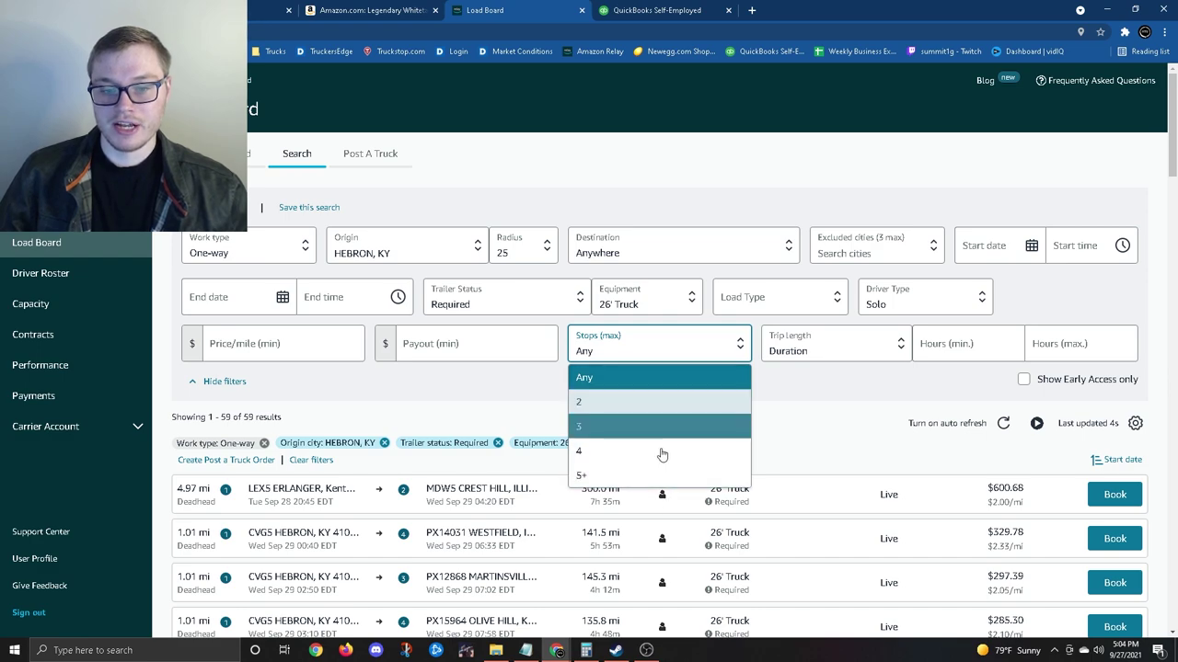
{"action": "left_click", "coordinate": [685, 338]}
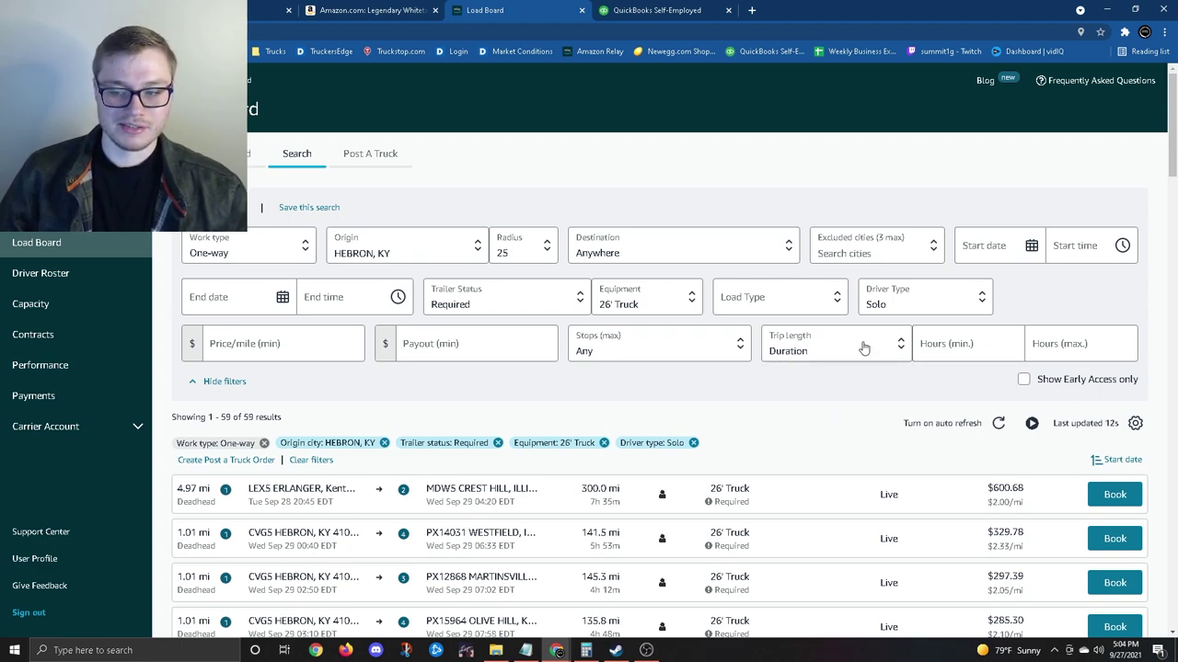
{"action": "scroll", "coordinate": [751, 427], "scroll_direction": "down", "scroll_amount": 2}
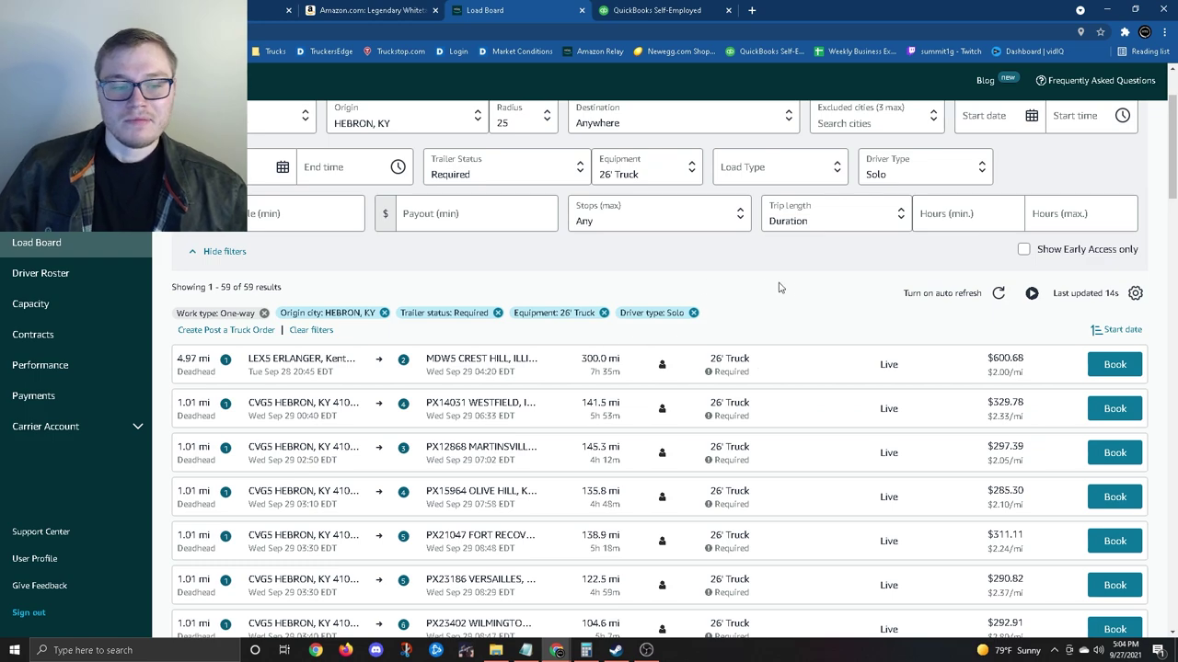
{"action": "left_click_drag", "start_coordinate": [625, 373], "coordinate": [612, 372]}
{"action": "left_click", "coordinate": [621, 374]}
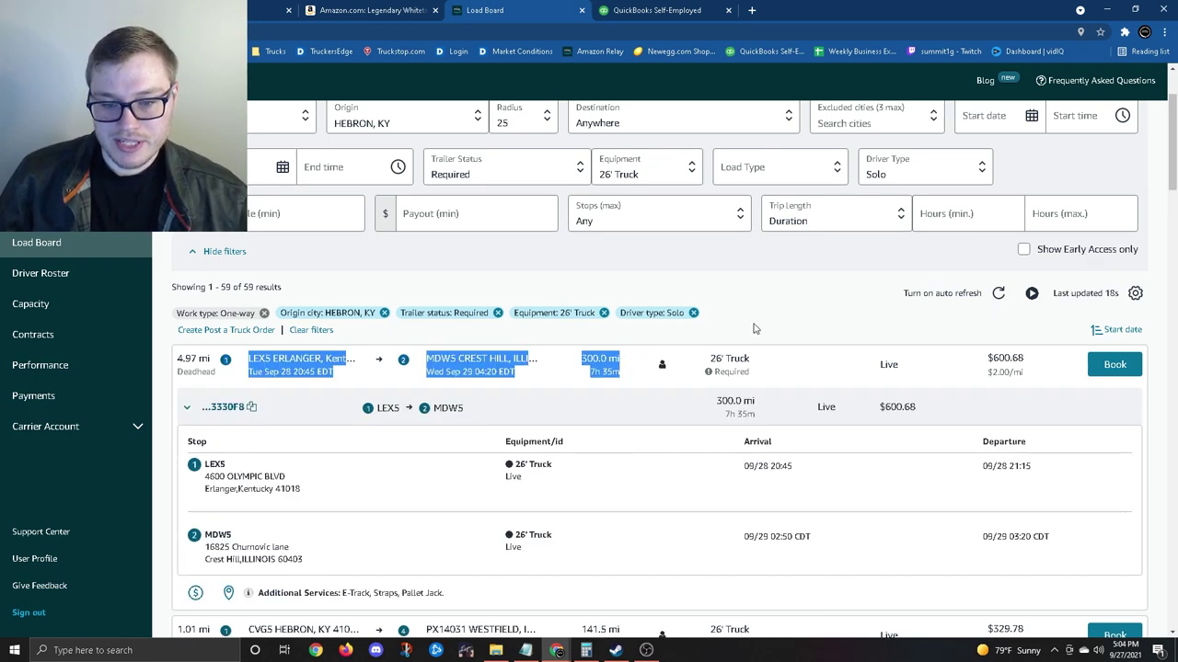
{"action": "left_click_drag", "start_coordinate": [622, 373], "coordinate": [590, 372]}
{"action": "left_click", "coordinate": [556, 366]}
{"action": "scroll", "coordinate": [556, 366], "scroll_direction": "down", "scroll_amount": 1}
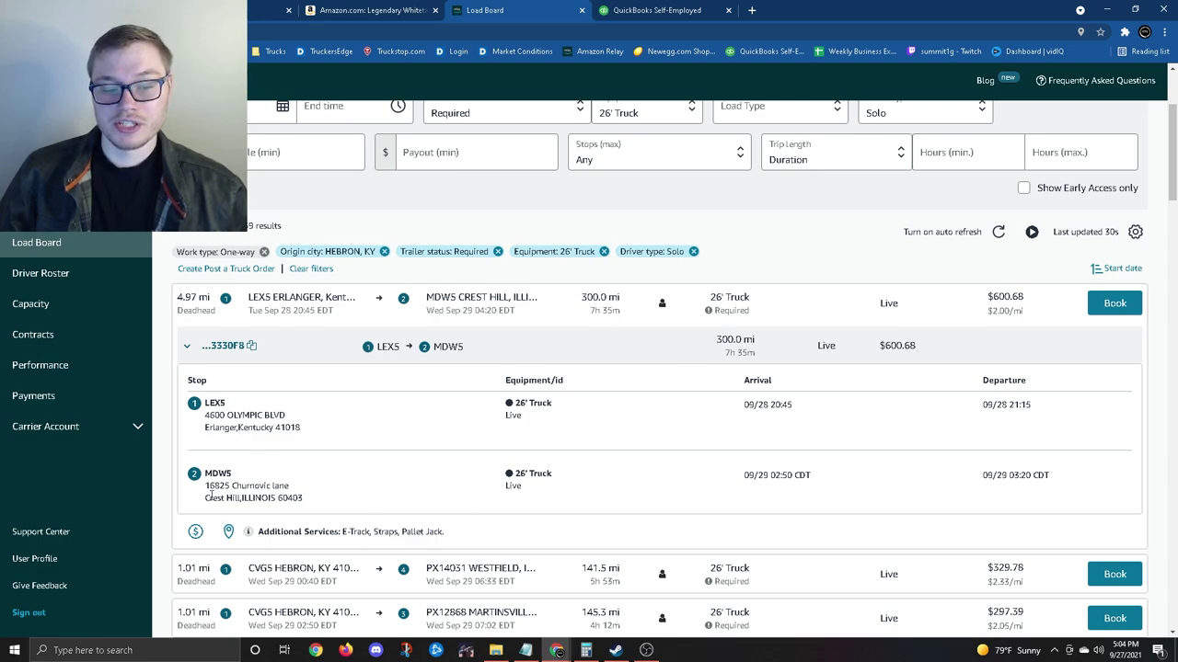
{"action": "left_click_drag", "start_coordinate": [210, 494], "coordinate": [303, 498]}
{"action": "left_click", "coordinate": [314, 501]}
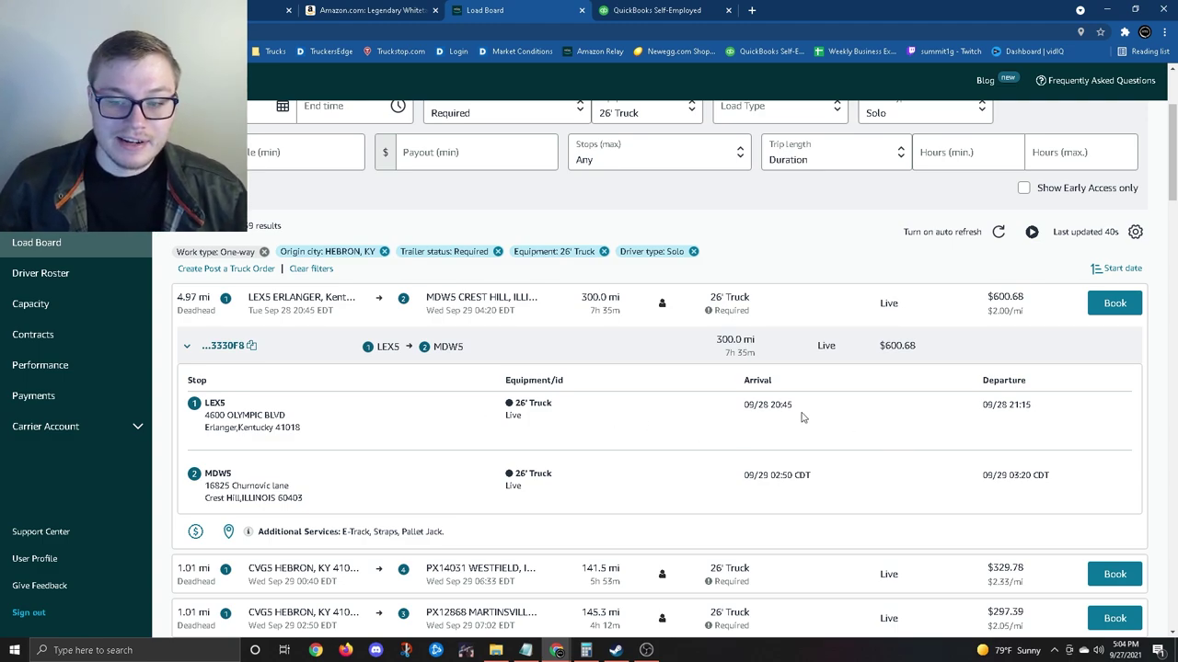
{"action": "left_click_drag", "start_coordinate": [803, 416], "coordinate": [817, 463]}
{"action": "left_click", "coordinate": [819, 467]}
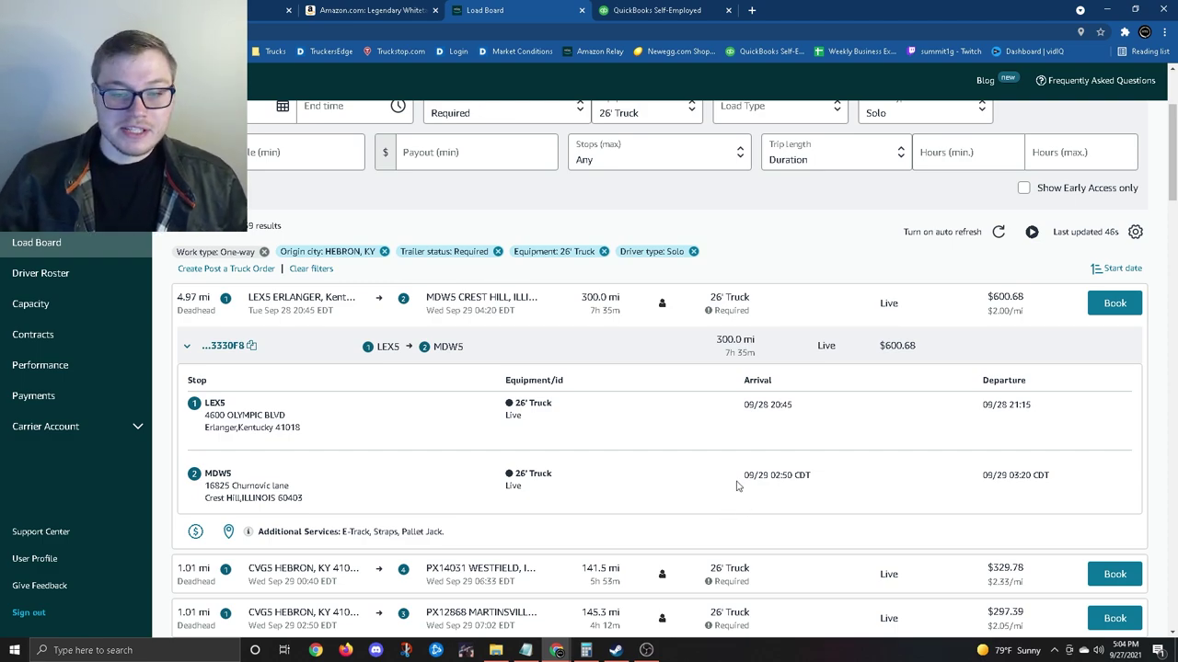
{"action": "left_click_drag", "start_coordinate": [630, 323], "coordinate": [780, 204]}
{"action": "left_click", "coordinate": [780, 203]}
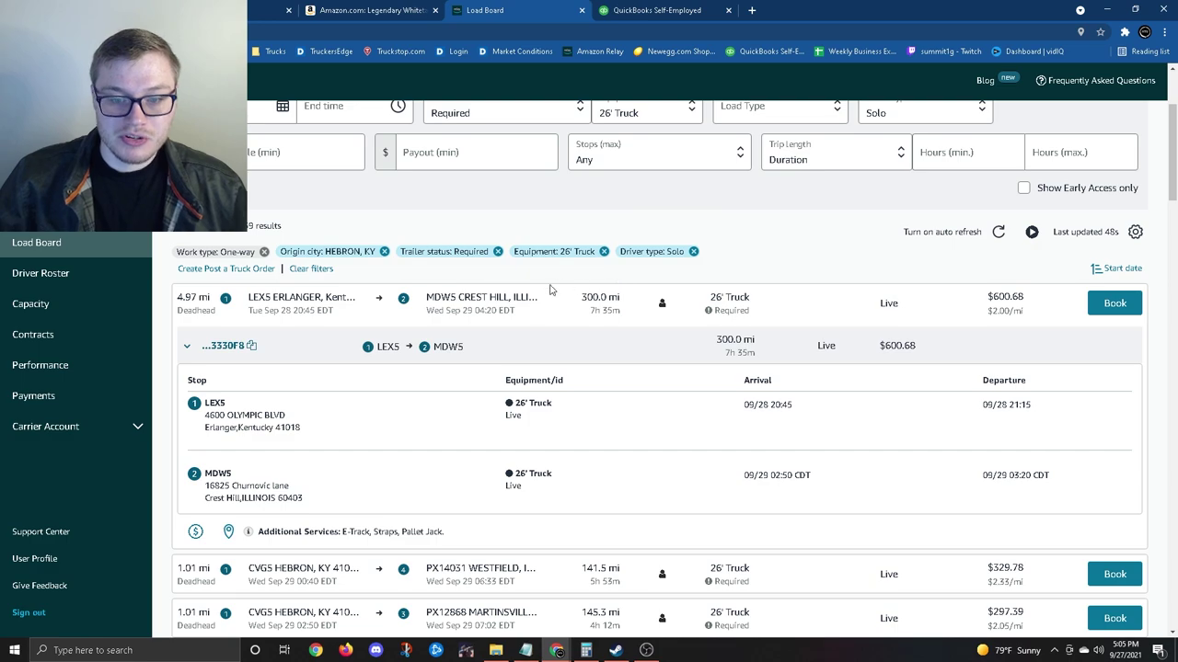
{"action": "left_click_drag", "start_coordinate": [622, 318], "coordinate": [595, 313]}
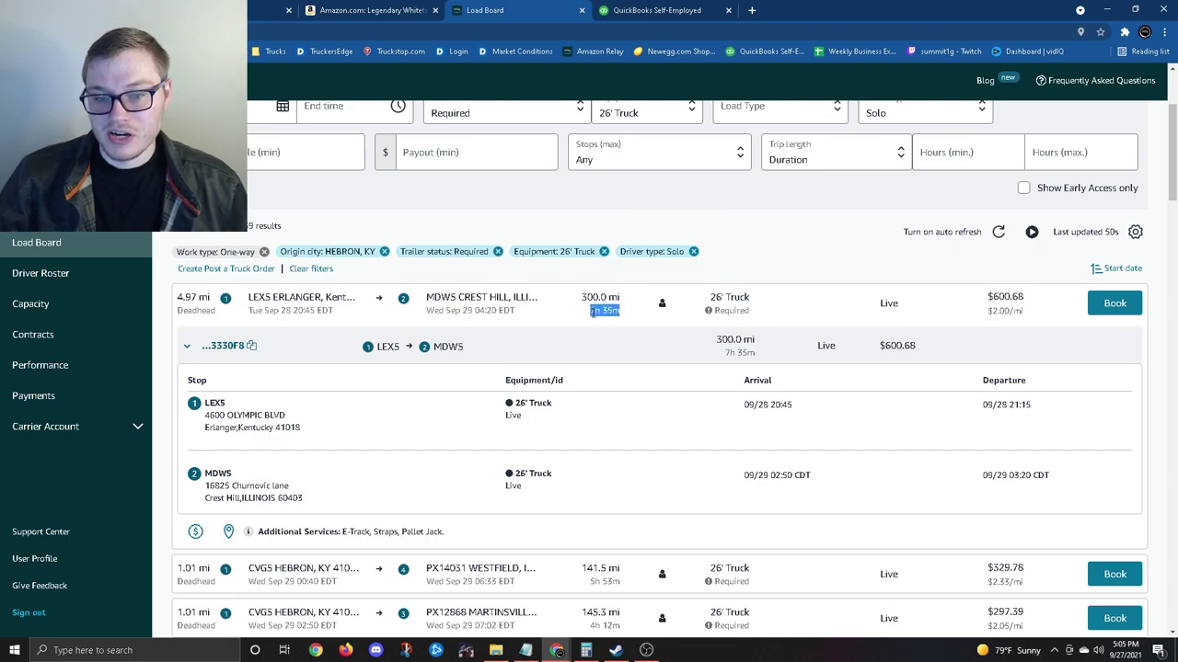
{"action": "left_click", "coordinate": [598, 311]}
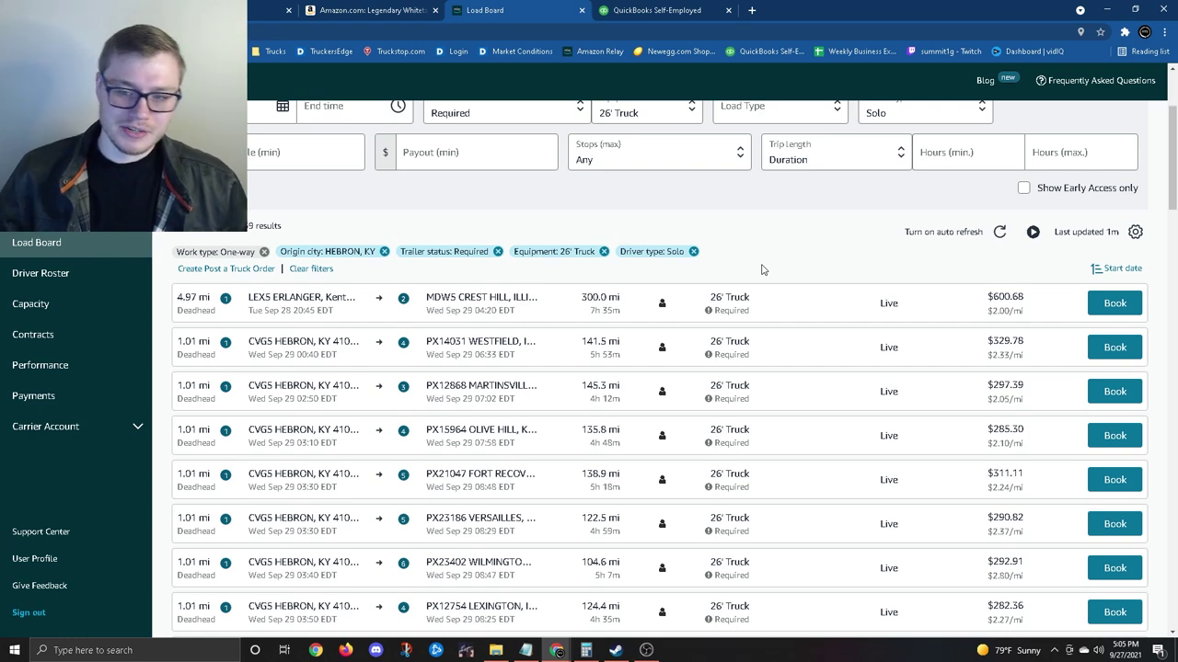
Step: Highlight the first load's route, miles and time, then scroll back up to the filters
{"action": "triple_click", "coordinate": [614, 311]}
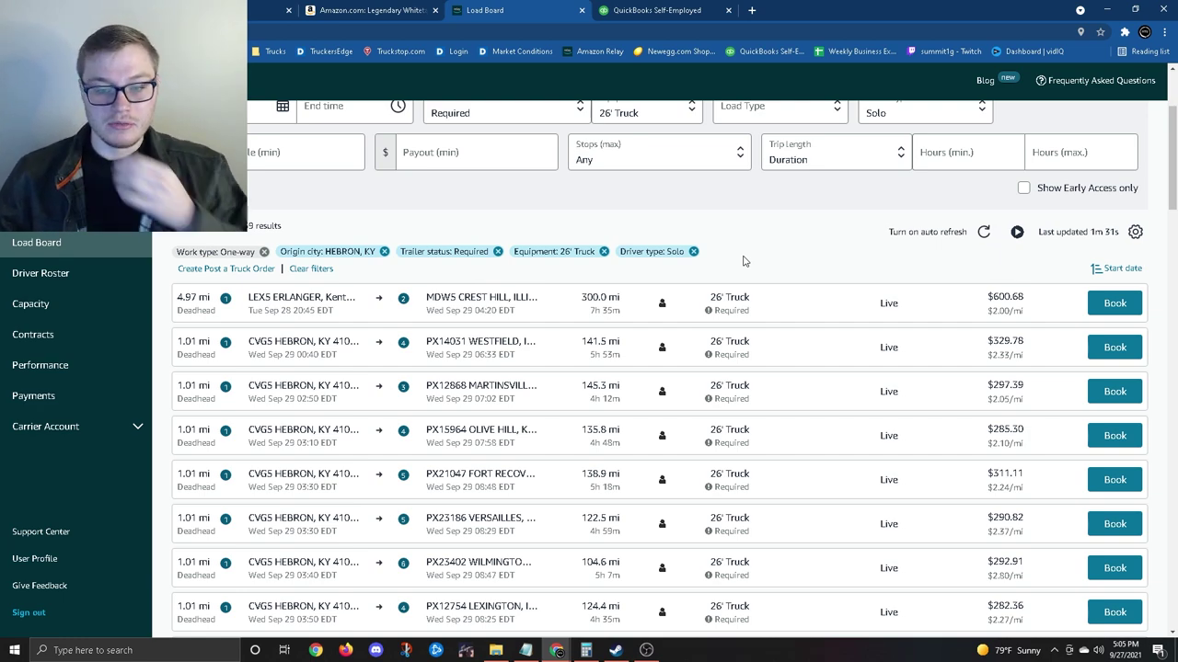
{"action": "scroll", "coordinate": [560, 190], "scroll_direction": "up", "scroll_amount": 2}
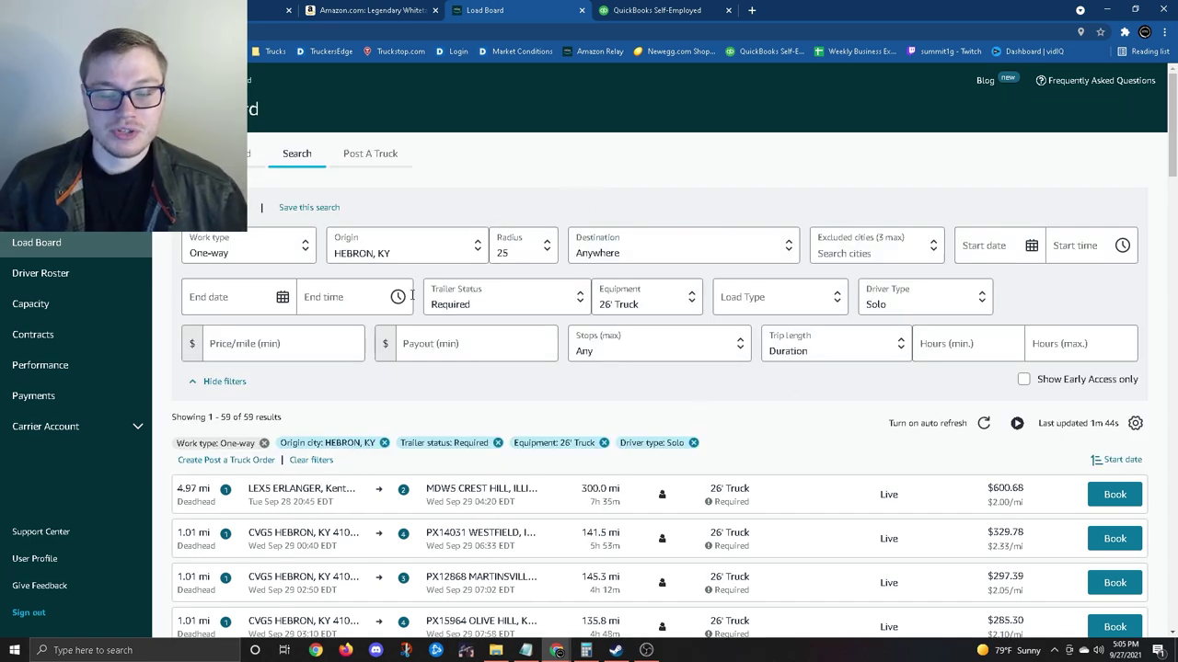
Step: Switch to Post A Truck and set the minimum stem time to 1 hr 30 min
{"action": "left_click", "coordinate": [241, 207]}
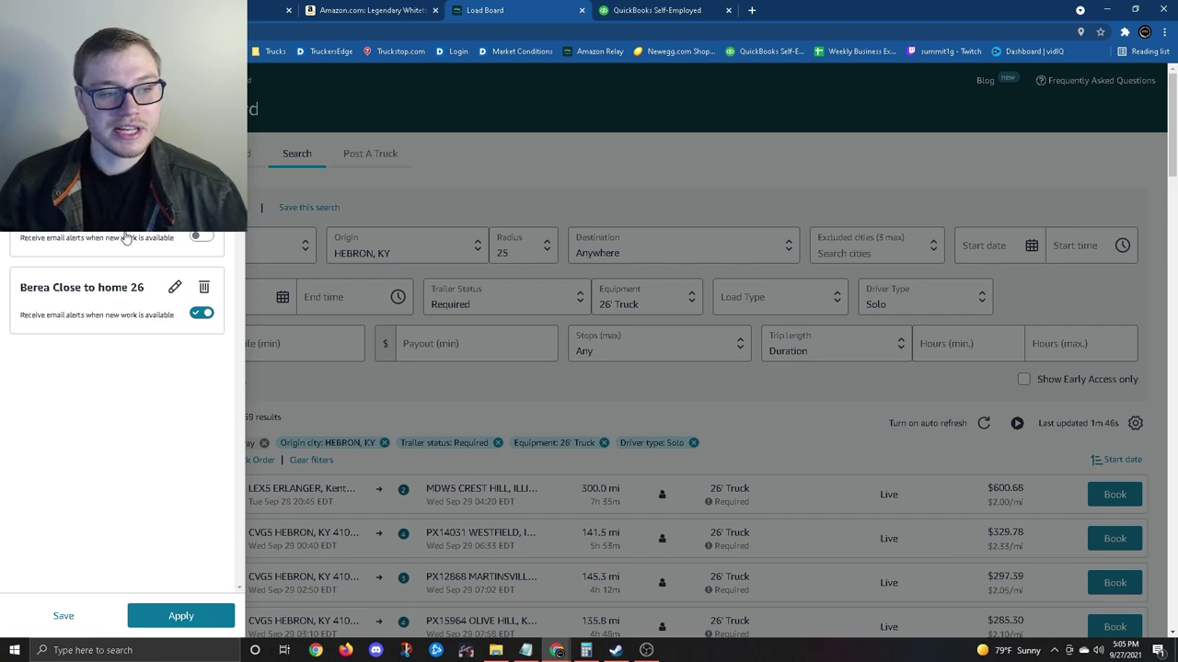
{"action": "left_click", "coordinate": [681, 399]}
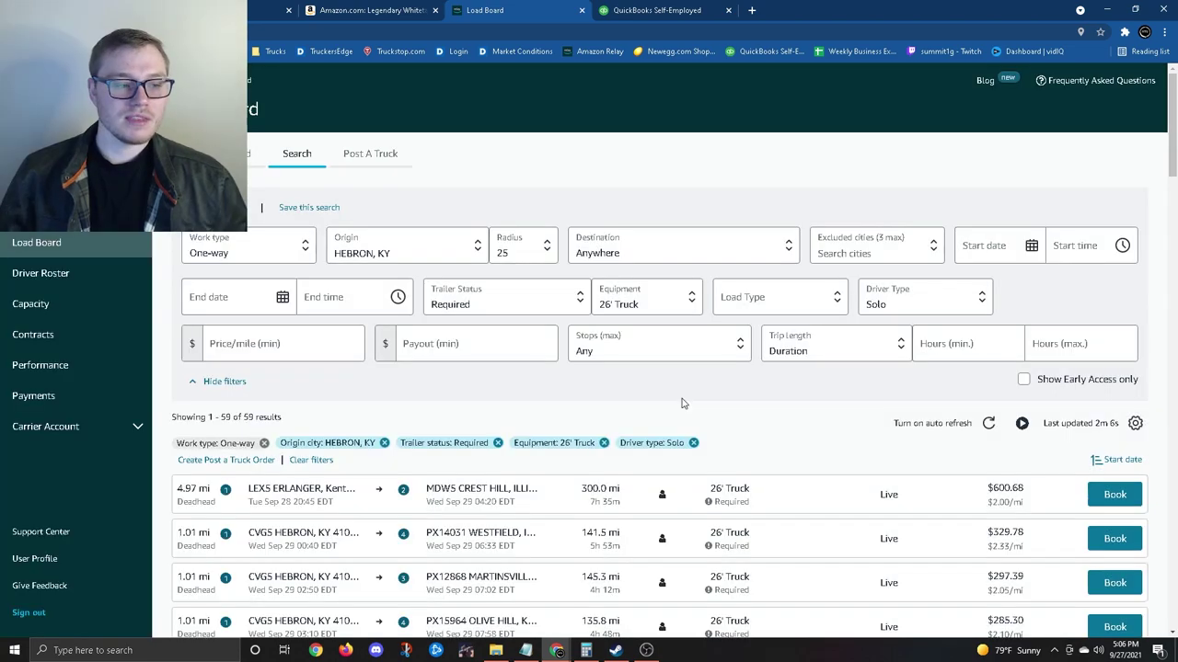
{"action": "left_click", "coordinate": [370, 153]}
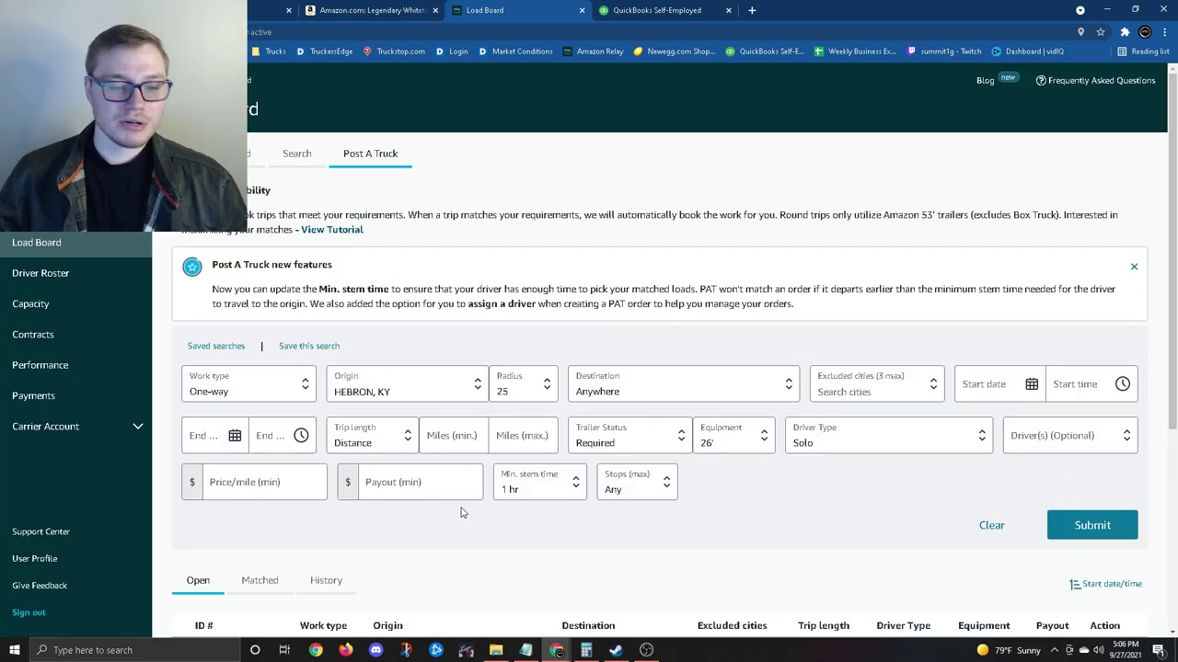
{"action": "left_click", "coordinate": [550, 497]}
{"action": "left_click", "coordinate": [532, 565]}
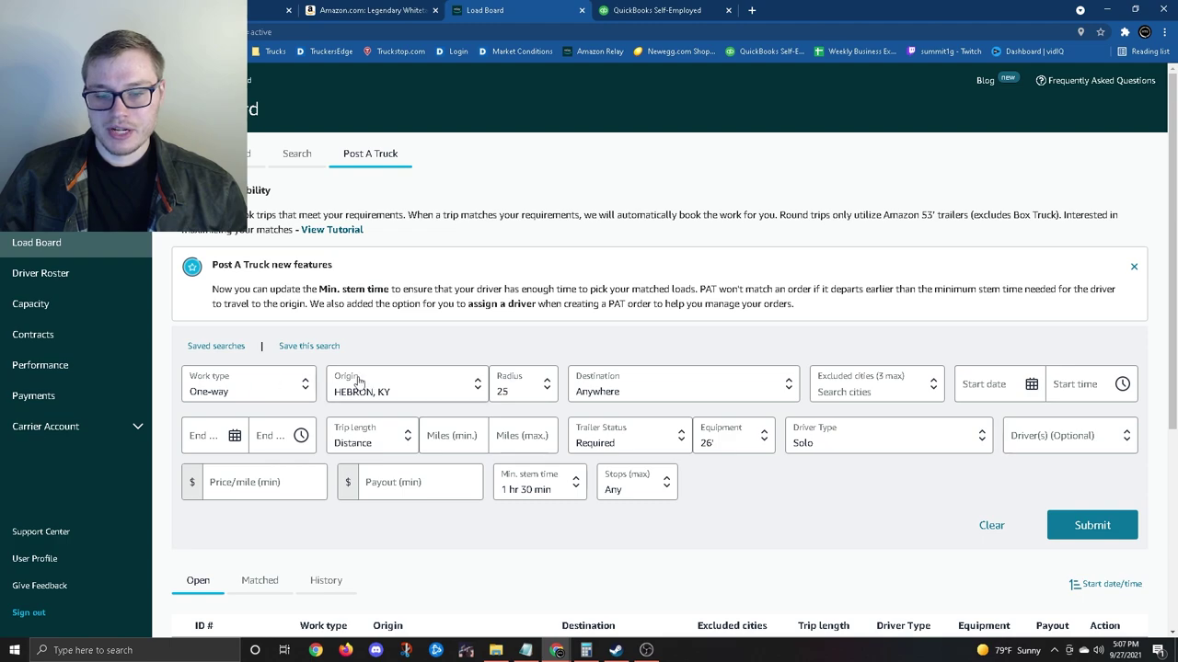
Step: Enter a $600 minimum payout, opening the start date calendar but picking no date
{"action": "left_click", "coordinate": [410, 486]}
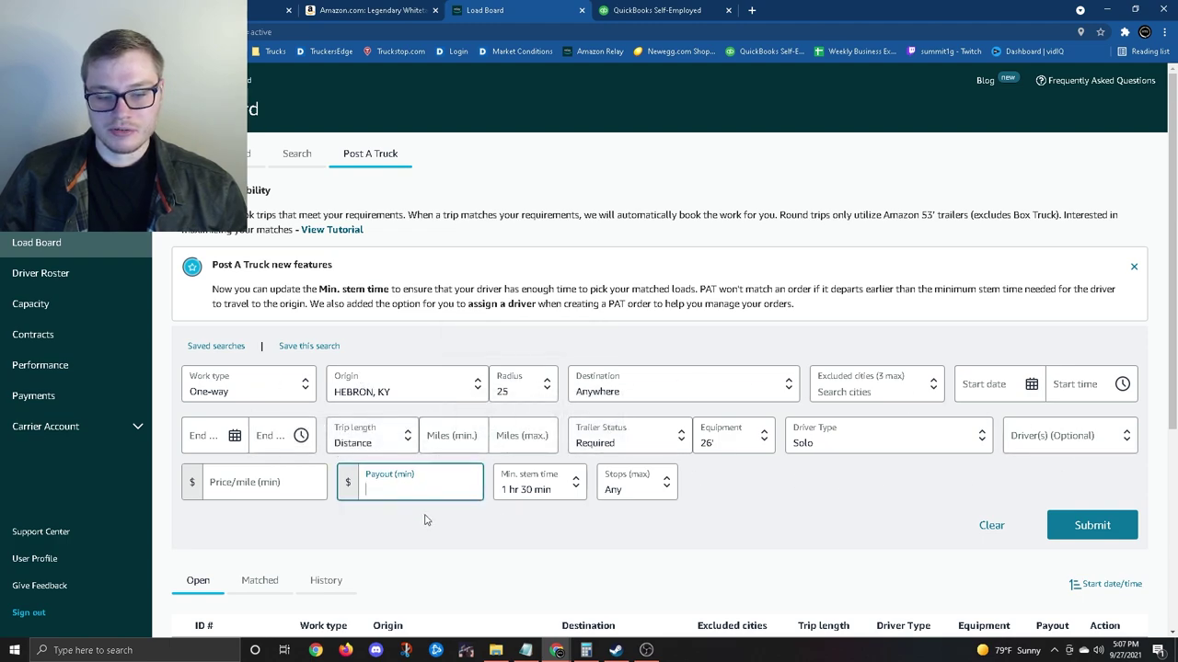
{"action": "type", "text": "600"}
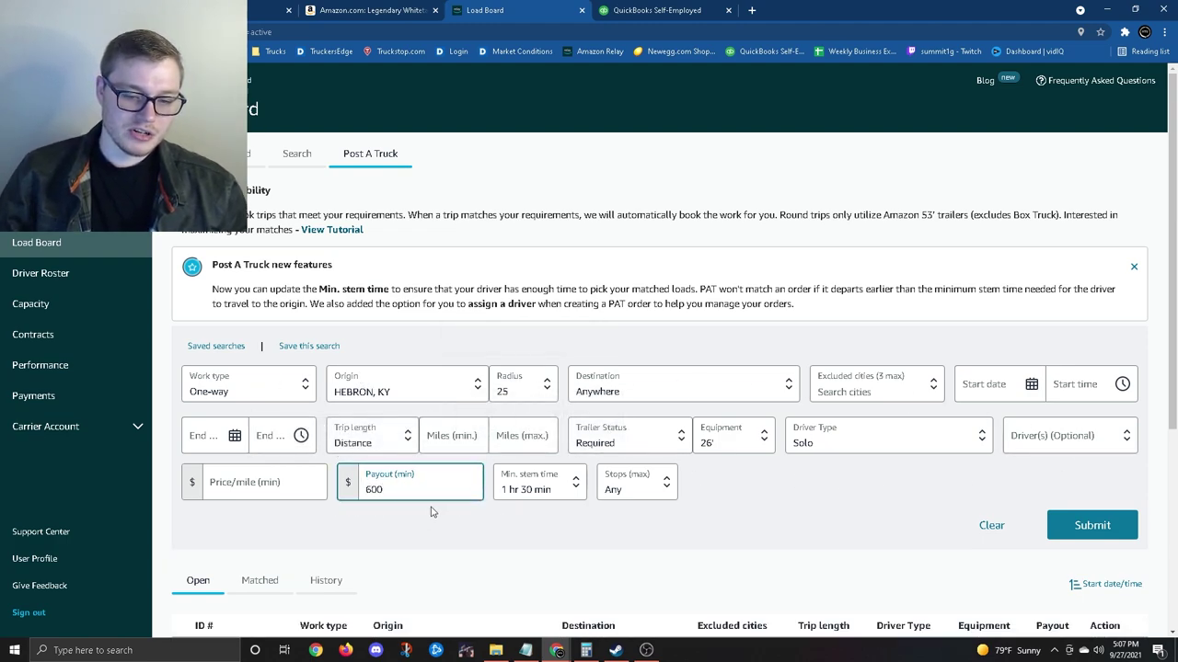
{"action": "left_click", "coordinate": [433, 513]}
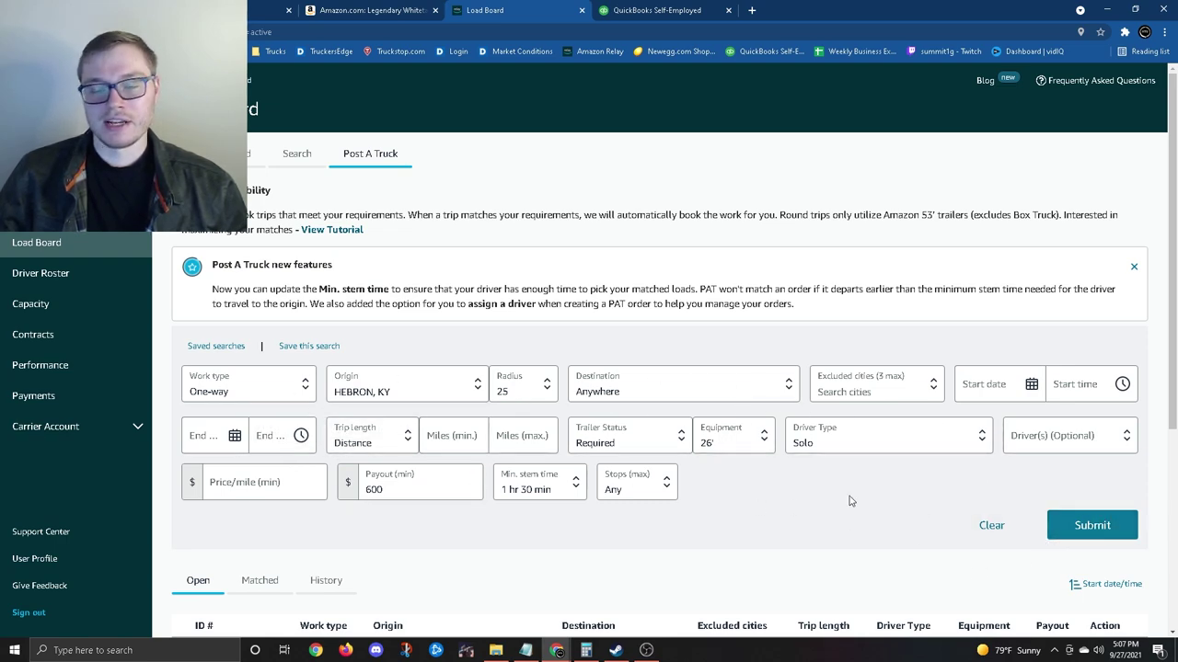
{"action": "left_click", "coordinate": [1024, 388]}
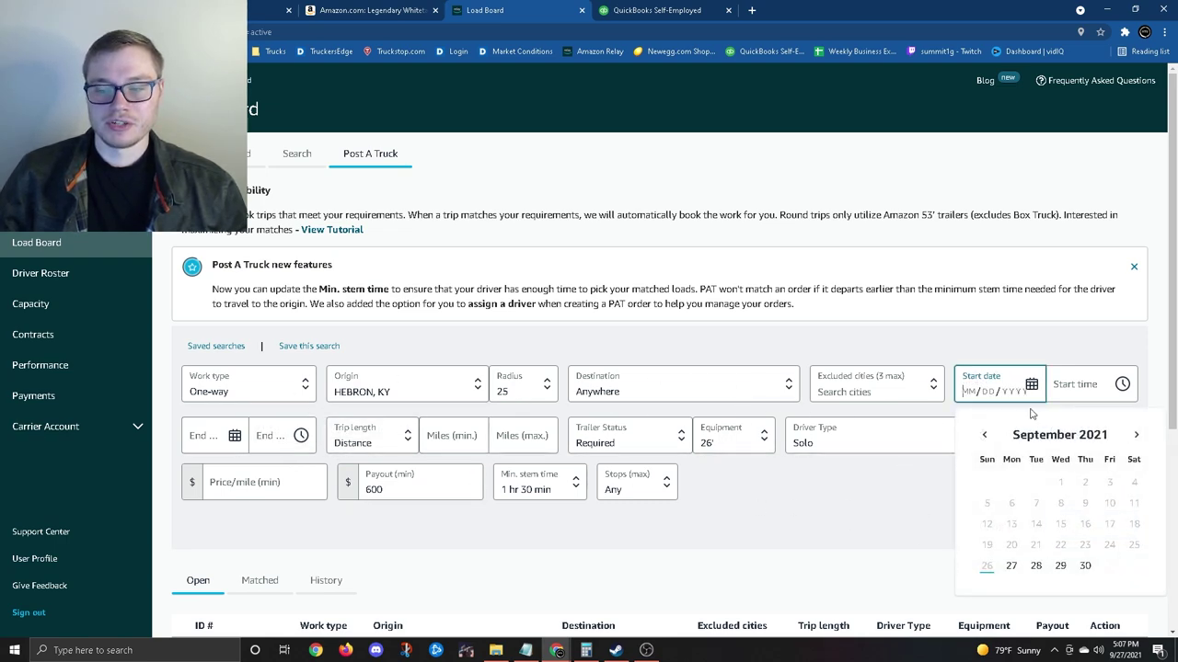
{"action": "left_click", "coordinate": [874, 543]}
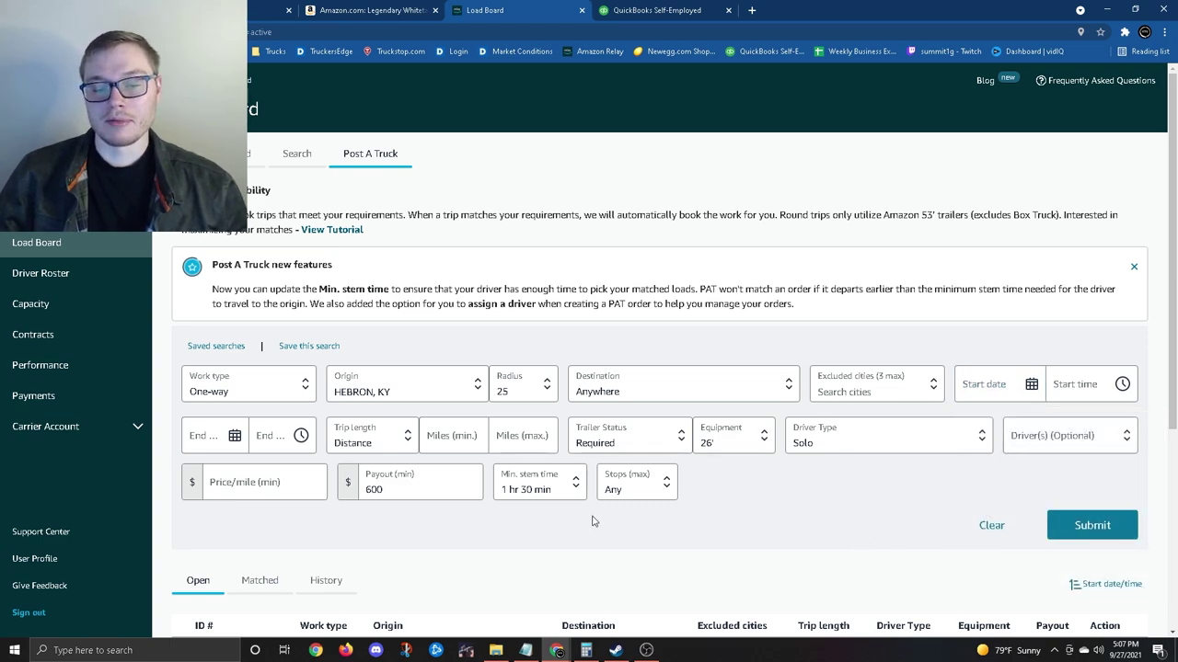
{"action": "left_click", "coordinate": [385, 489]}
{"action": "double_click", "coordinate": [363, 489]}
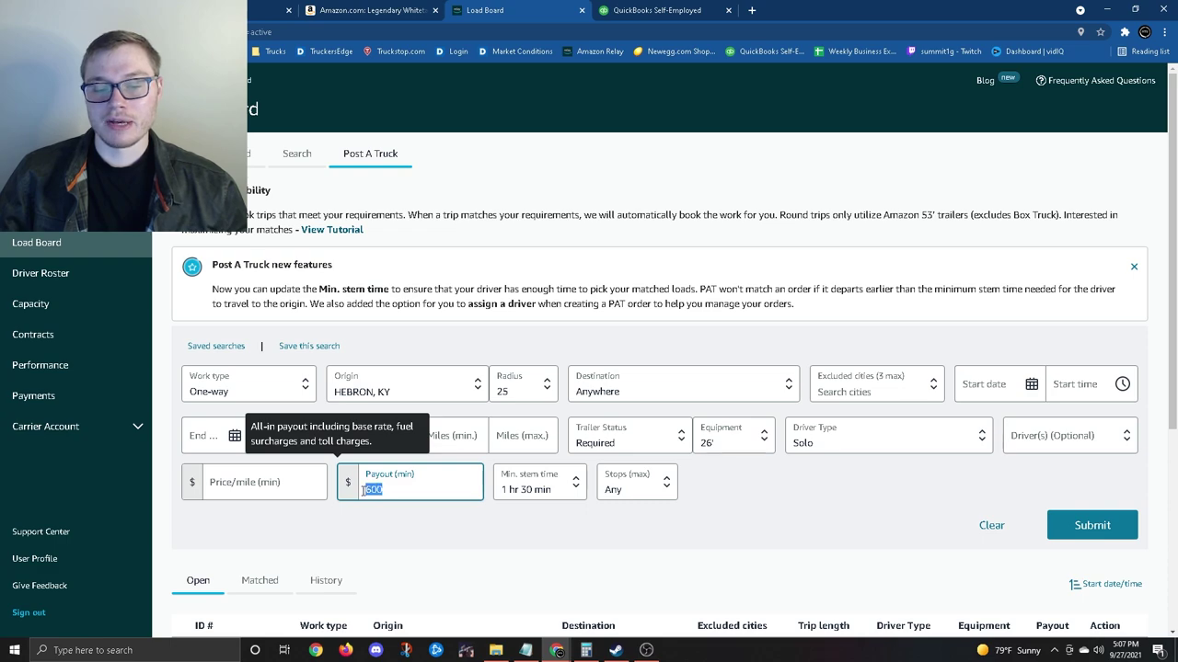
{"action": "left_click", "coordinate": [552, 541]}
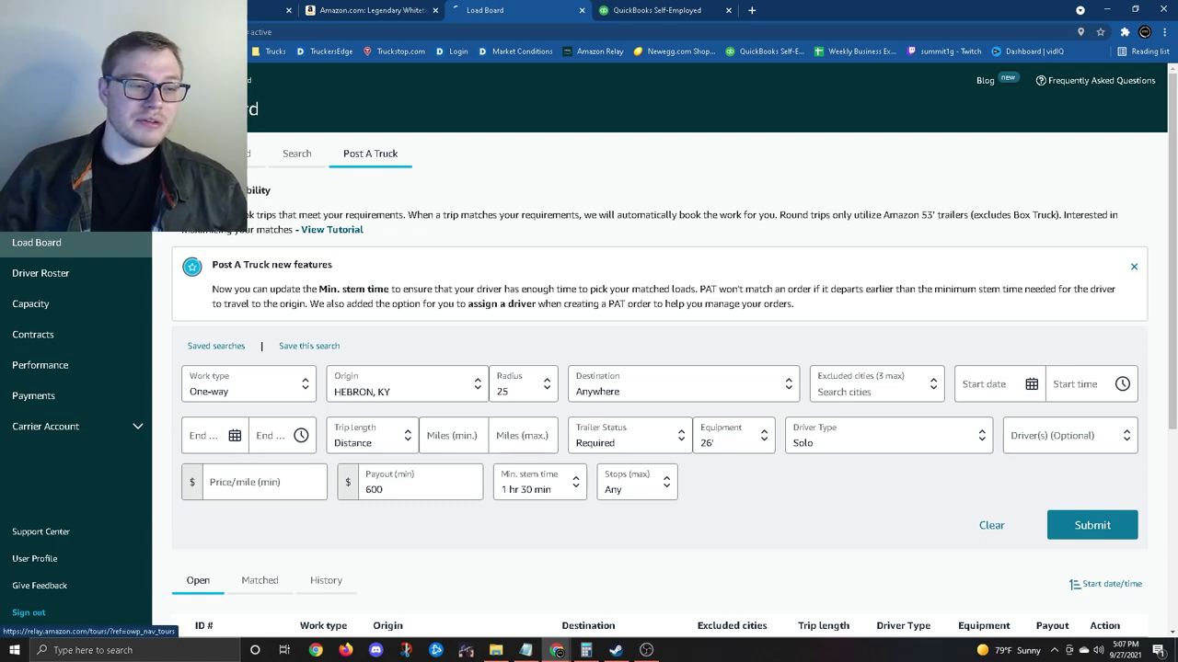
Step: Go through Trips to the Relay dashboard and highlight the 0 upcoming trips count
{"action": "left_click", "coordinate": [138, 214]}
{"action": "left_click", "coordinate": [92, 182]}
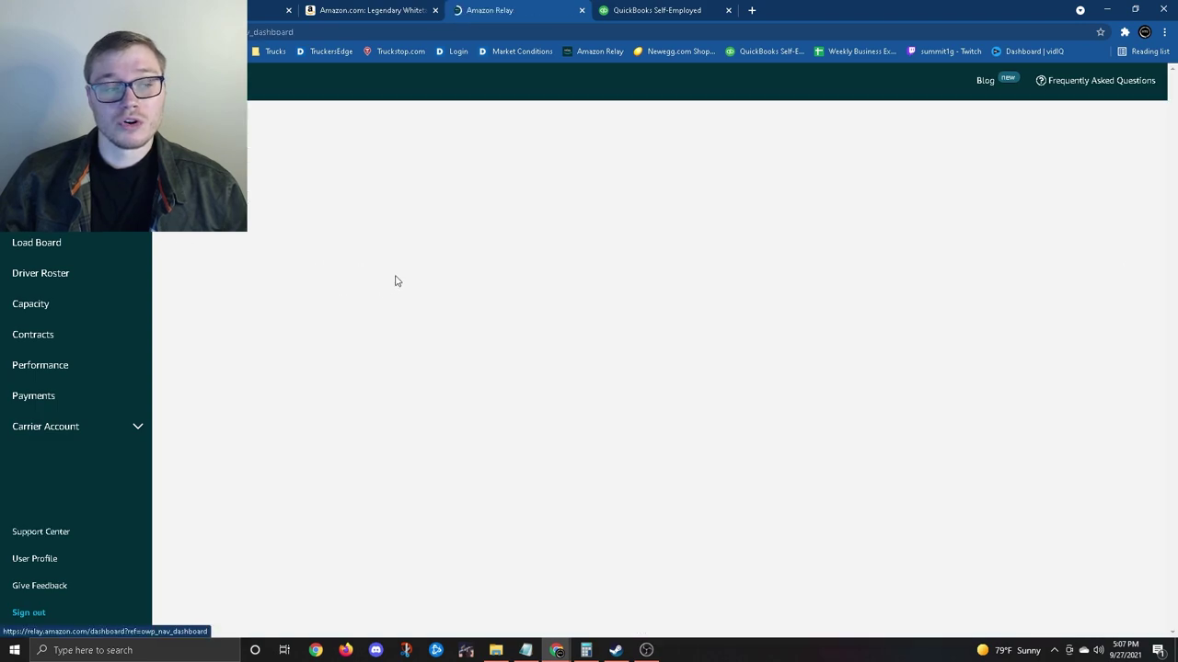
{"action": "left_click_drag", "start_coordinate": [307, 379], "coordinate": [236, 338]}
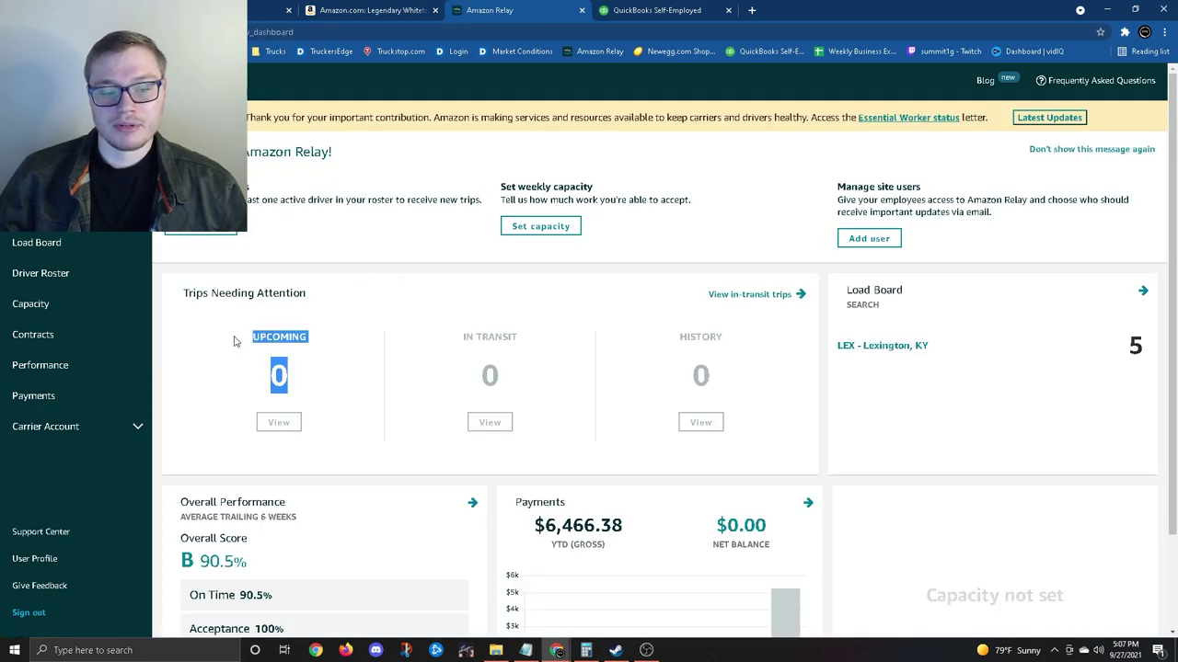